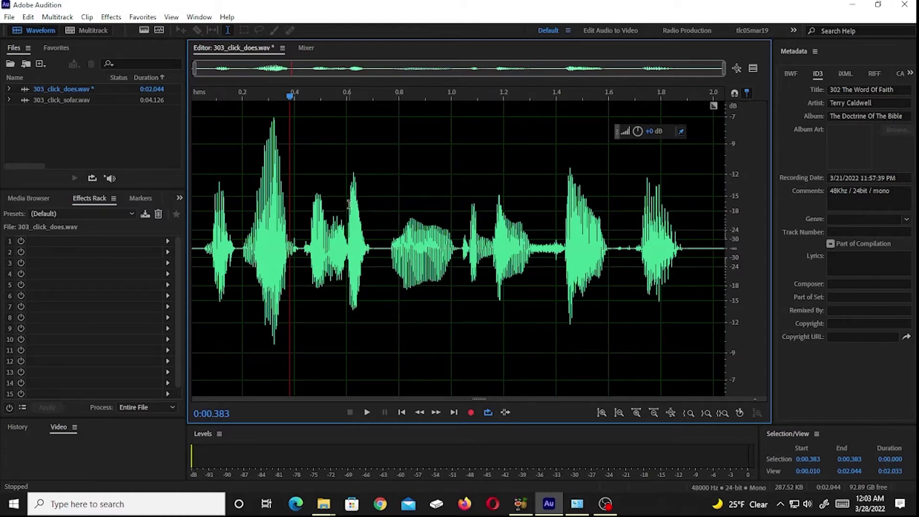
Set the decibel range of the spectral frequency display to 138 dB in the Spectral Displays preferences.
{"action": "left_click", "coordinate": [28, 18]}
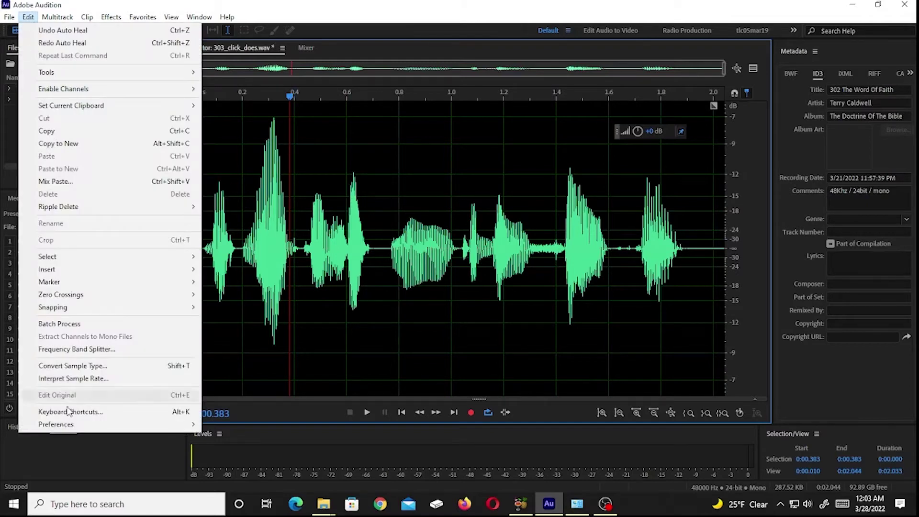
{"action": "mouse_move", "coordinate": [68, 430]}
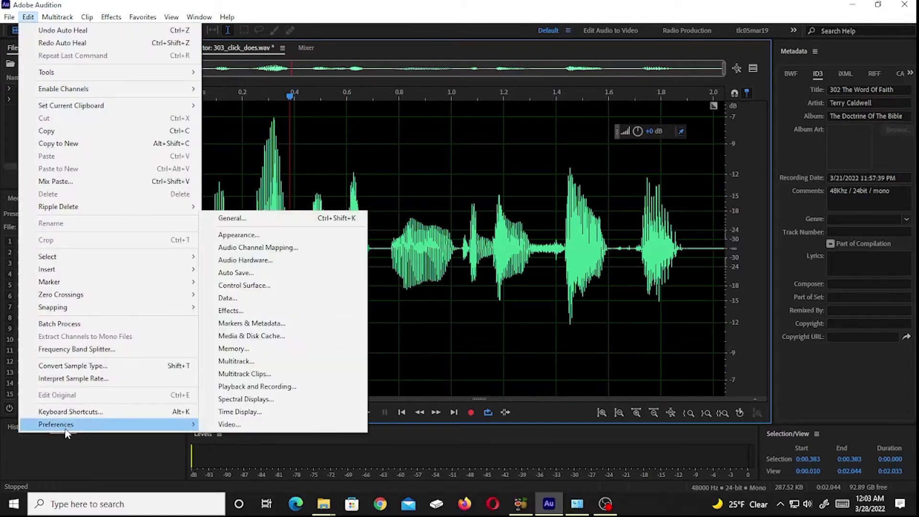
{"action": "left_click", "coordinate": [246, 398]}
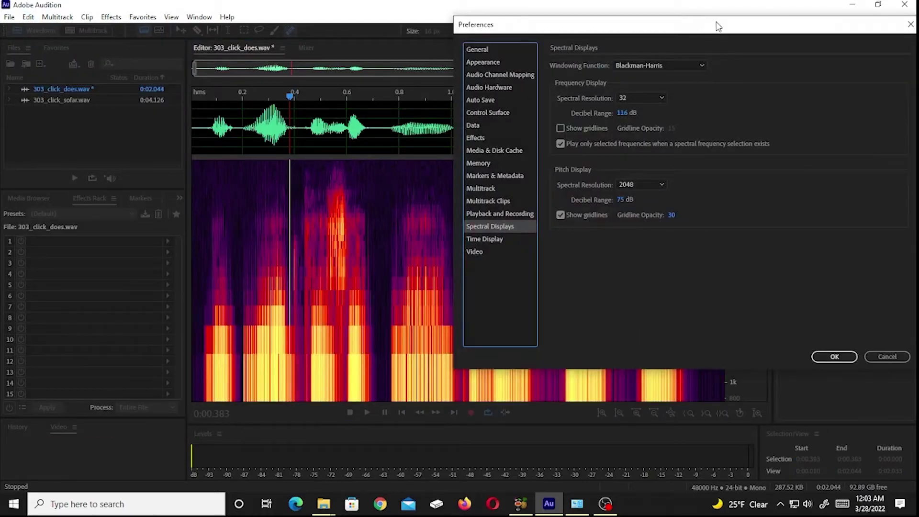
{"action": "left_click_drag", "start_coordinate": [718, 26], "coordinate": [689, 122]}
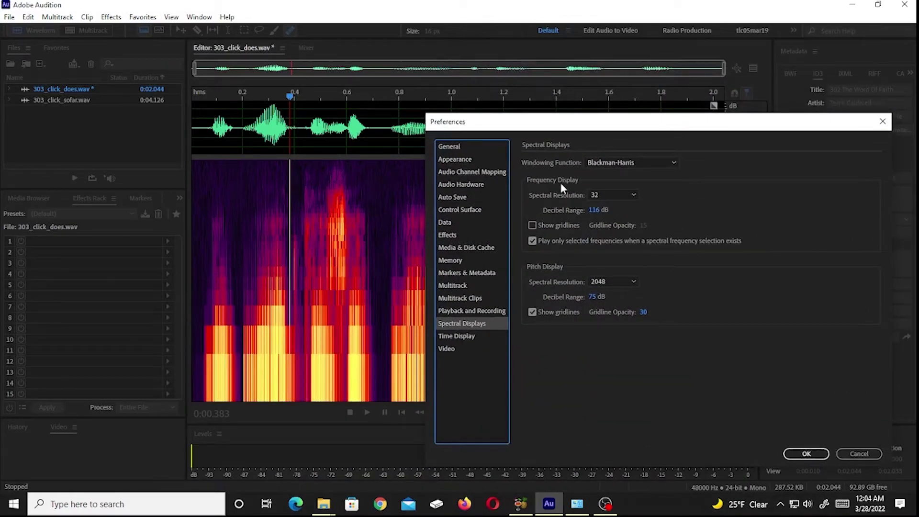
{"action": "mouse_move", "coordinate": [594, 209]}
{"action": "left_mouse_down"}
{"action": "mouse_move", "coordinate": [632, 209]}
{"action": "mouse_move", "coordinate": [611, 213]}
{"action": "left_mouse_up"}
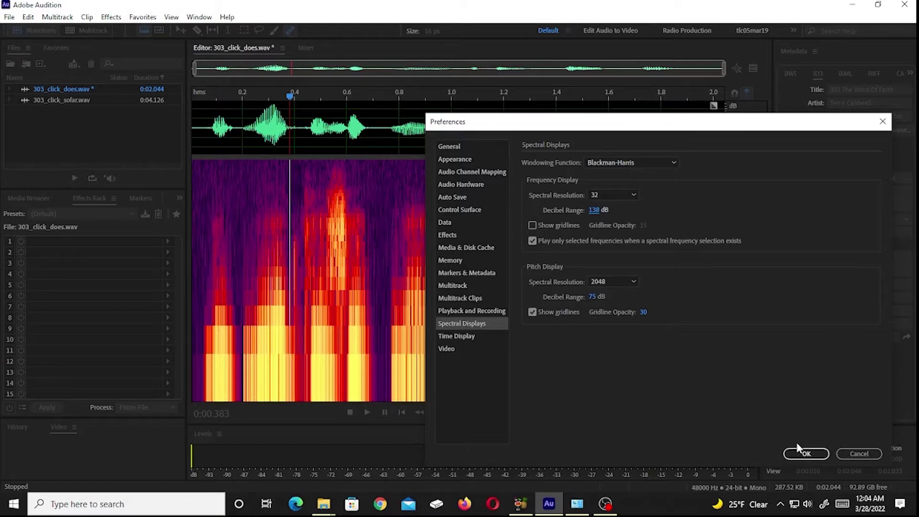
{"action": "left_click", "coordinate": [804, 453]}
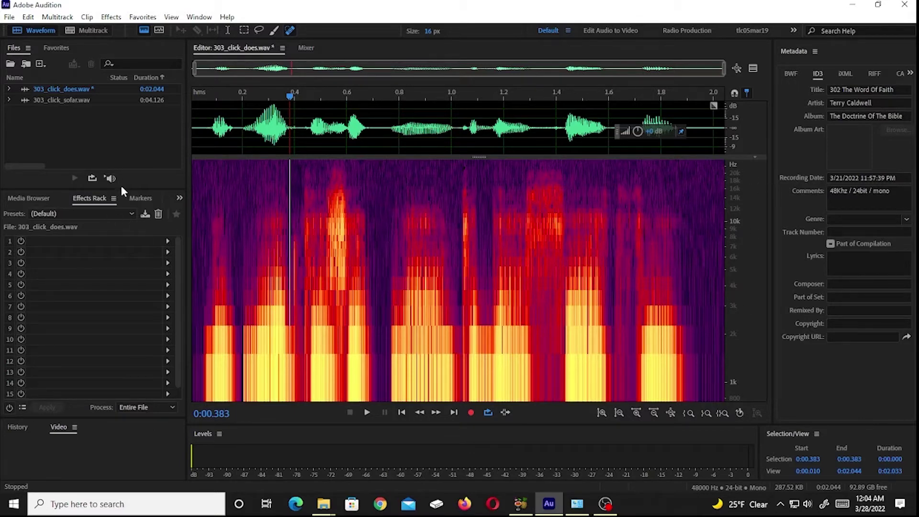
Set the decibel range of the spectral frequency display to 116 dB in the Spectral Displays preferences.
{"action": "left_click", "coordinate": [29, 18]}
{"action": "mouse_move", "coordinate": [60, 424]}
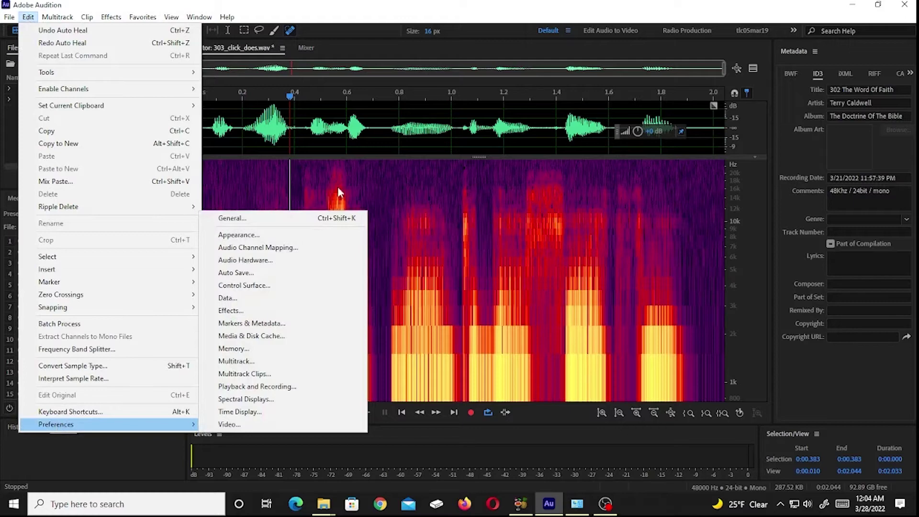
{"action": "left_click", "coordinate": [257, 402]}
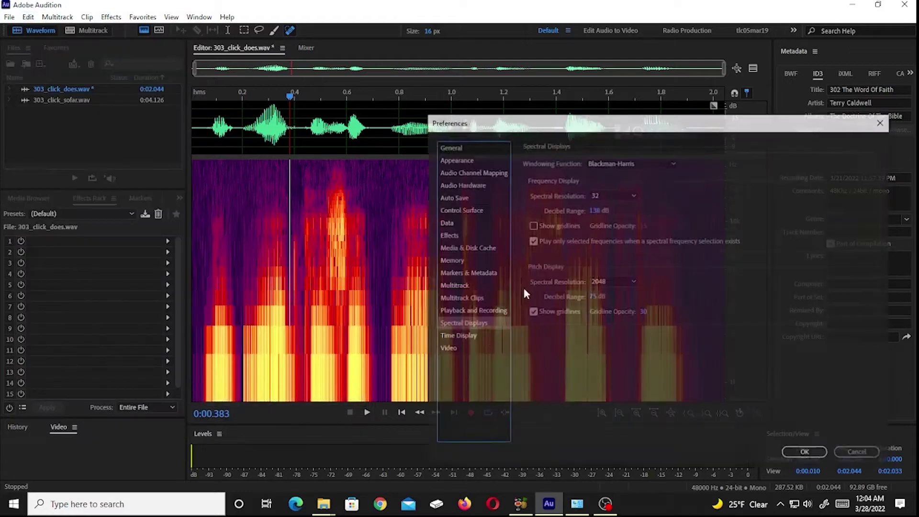
{"action": "left_click_drag", "start_coordinate": [618, 128], "coordinate": [668, 69]}
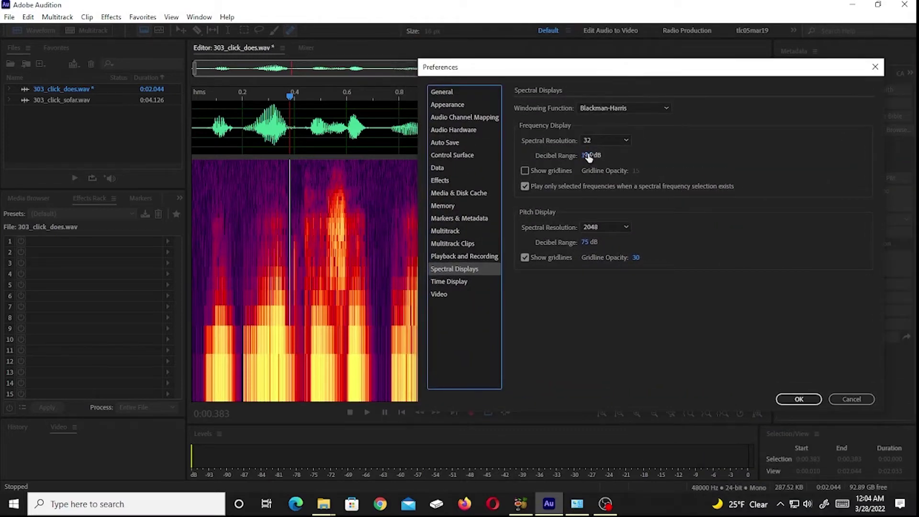
{"action": "left_click_drag", "start_coordinate": [589, 158], "coordinate": [578, 158]}
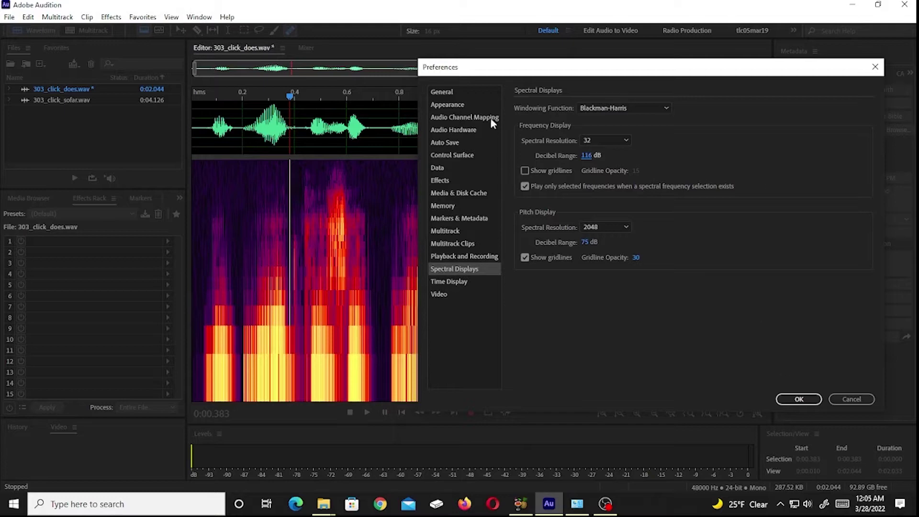
Review the available spectral resolution and windowing function options and accept the preferences.
{"action": "left_click", "coordinate": [626, 139]}
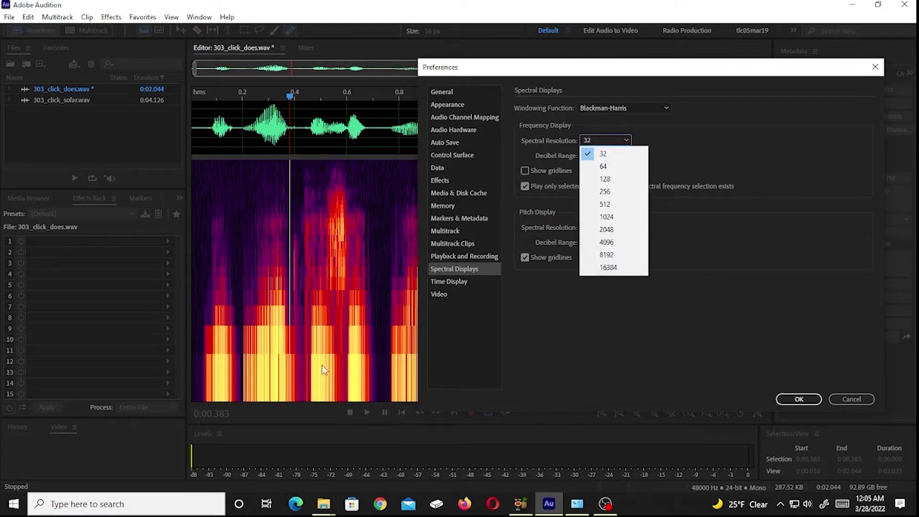
{"action": "left_click", "coordinate": [676, 141]}
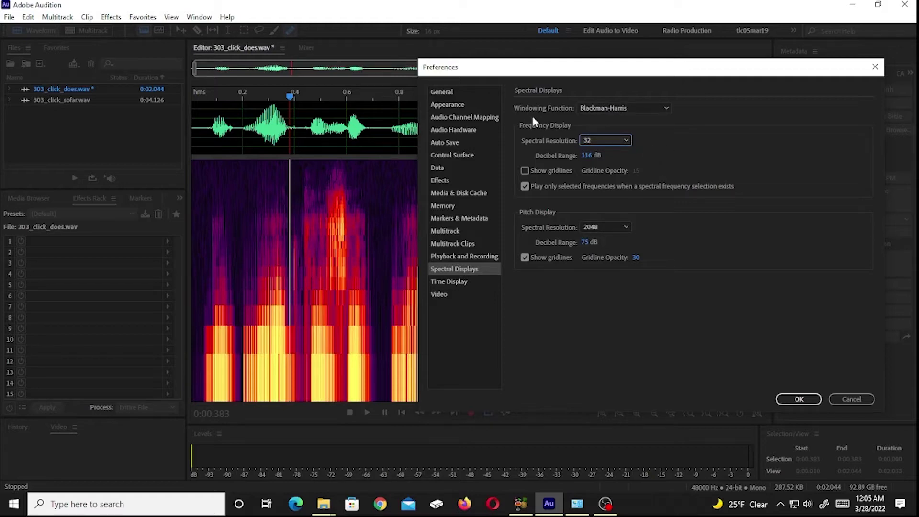
{"action": "left_click", "coordinate": [667, 108]}
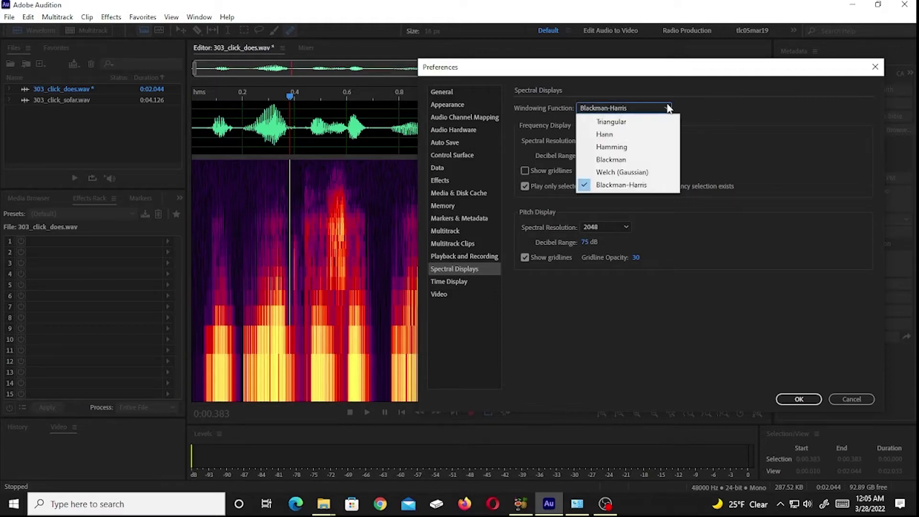
{"action": "key", "text": "Return"}
{"action": "key", "text": "Return"}
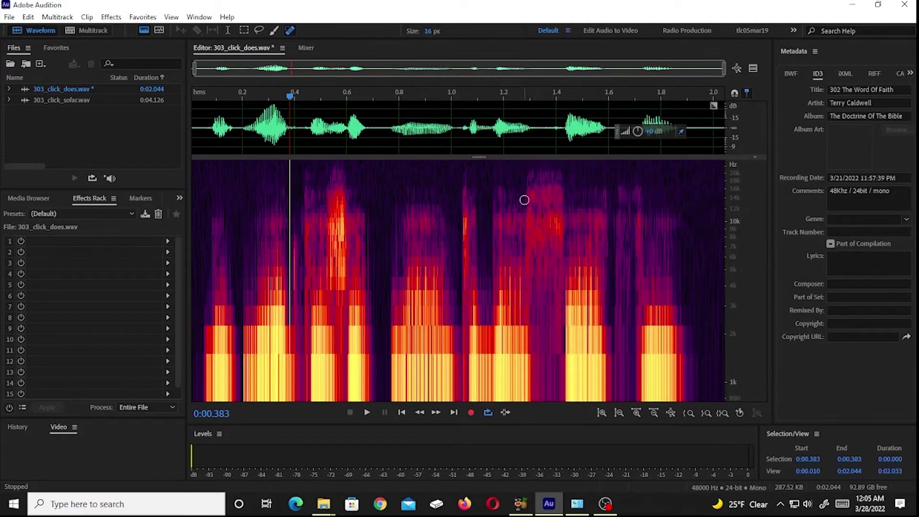
Hide the spectral display and examine the waveform's low-level detail around 0.4 s.
{"action": "key", "text": "shift+d"}
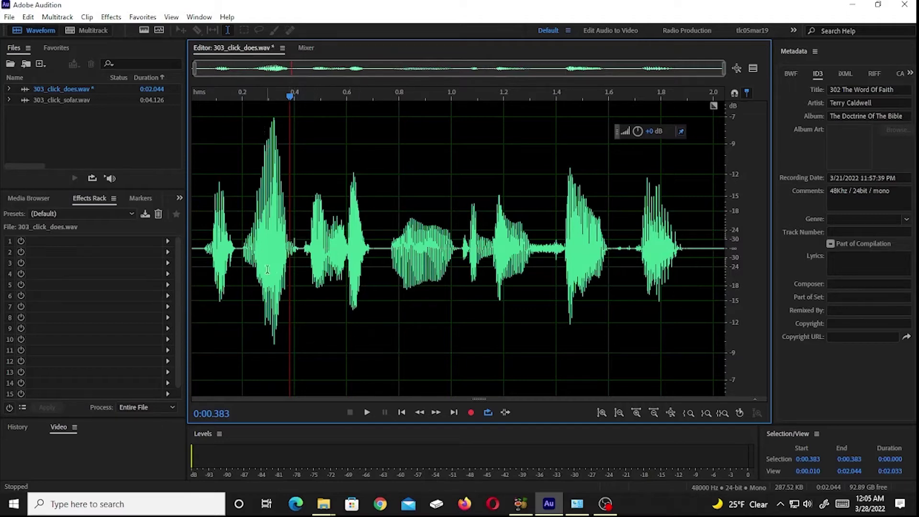
{"action": "left_click", "coordinate": [603, 413]}
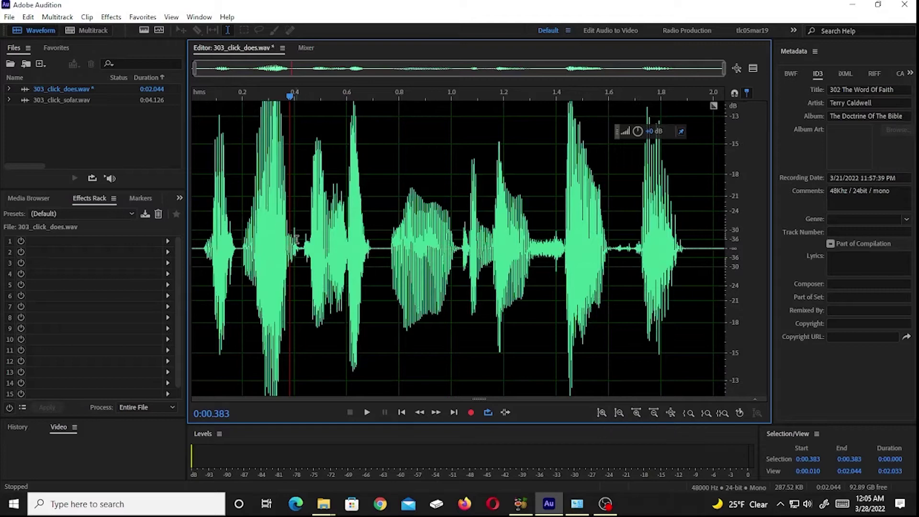
{"action": "scroll", "coordinate": [296, 239], "scroll_direction": "up", "scroll_amount": 5}
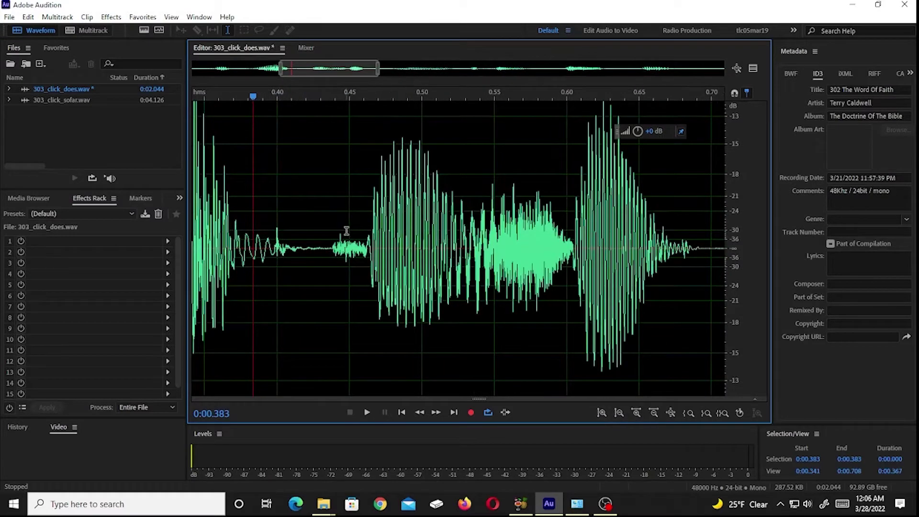
{"action": "scroll", "coordinate": [338, 242], "scroll_direction": "down", "scroll_amount": 3}
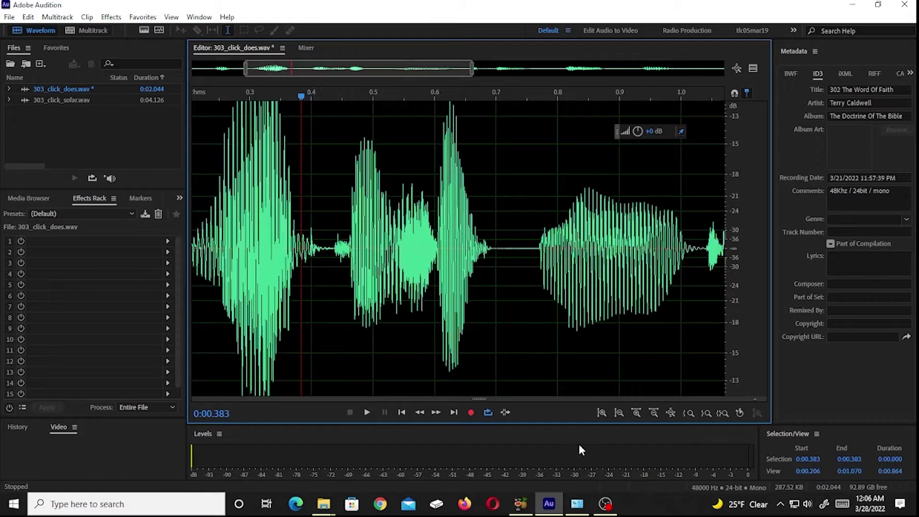
{"action": "left_click", "coordinate": [620, 413]}
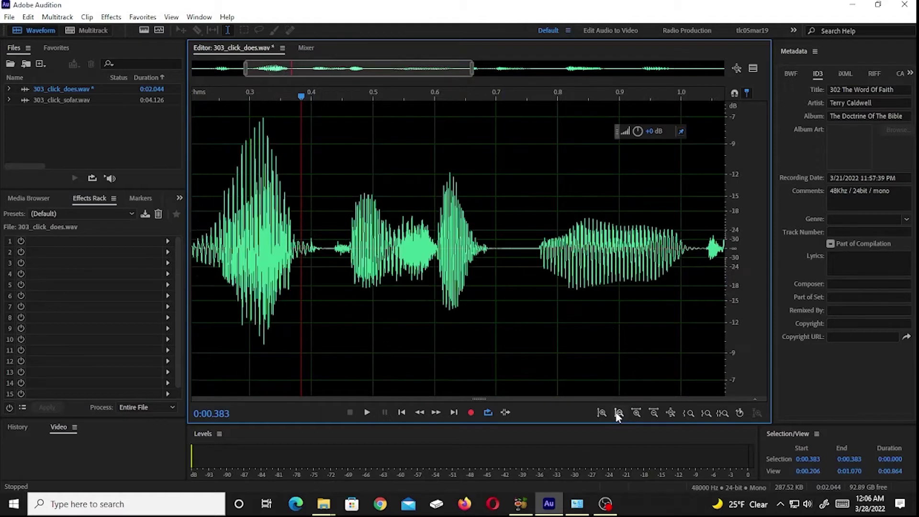
{"action": "scroll", "coordinate": [369, 308], "scroll_direction": "down", "scroll_amount": 3}
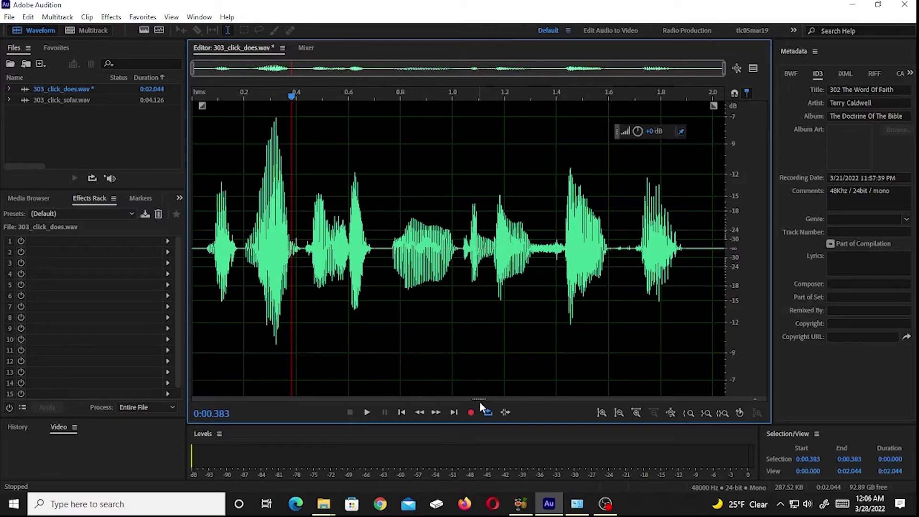
Reveal the spectral frequency display beneath a thin waveform strip and hide it again.
{"action": "mouse_move", "coordinate": [480, 399]}
{"action": "left_mouse_down"}
{"action": "mouse_move", "coordinate": [496, 233]}
{"action": "mouse_move", "coordinate": [484, 131]}
{"action": "mouse_move", "coordinate": [481, 168]}
{"action": "mouse_move", "coordinate": [484, 126]}
{"action": "left_mouse_up"}
{"action": "key", "text": "b"}
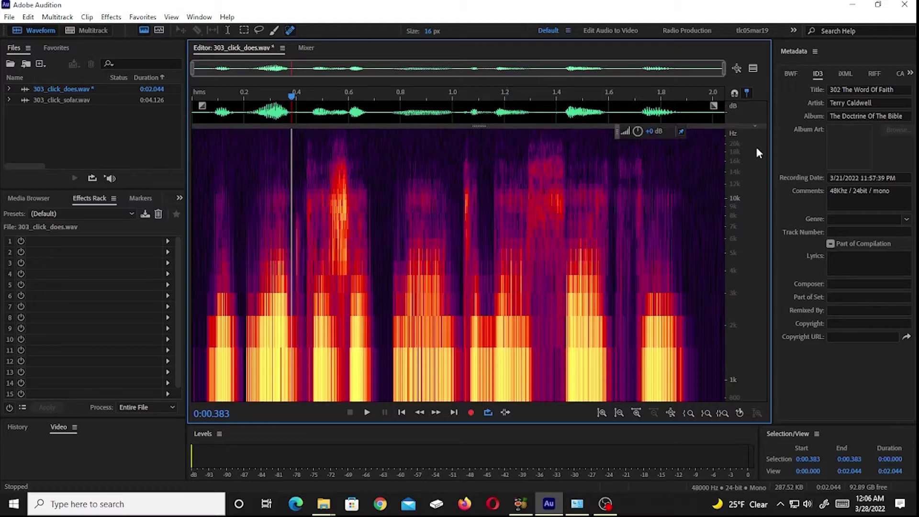
{"action": "left_click_drag", "start_coordinate": [478, 129], "coordinate": [478, 398]}
Play the audio repeatedly from about 0.2 s to locate the click, and place the playhead at about 0.4 s.
{"action": "left_click", "coordinate": [296, 94]}
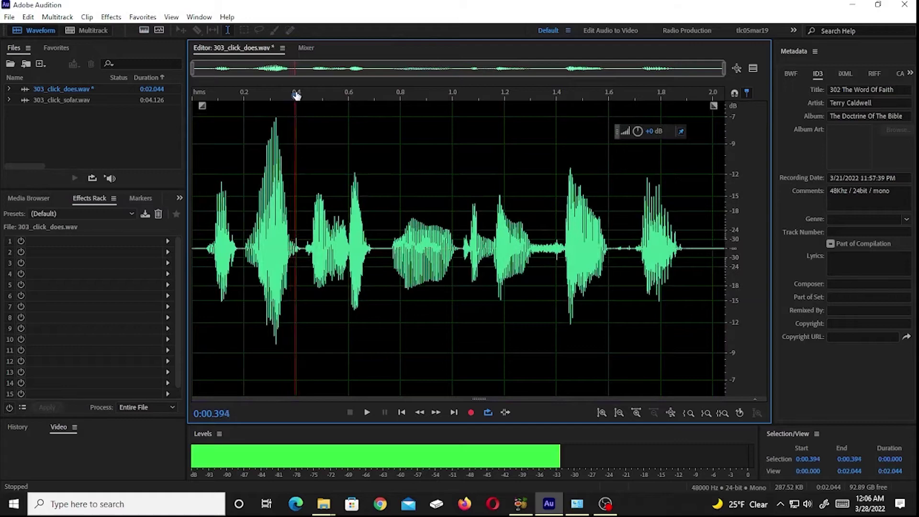
{"action": "left_click", "coordinate": [252, 95]}
{"action": "key", "text": "space"}
{"action": "key", "text": "space"}
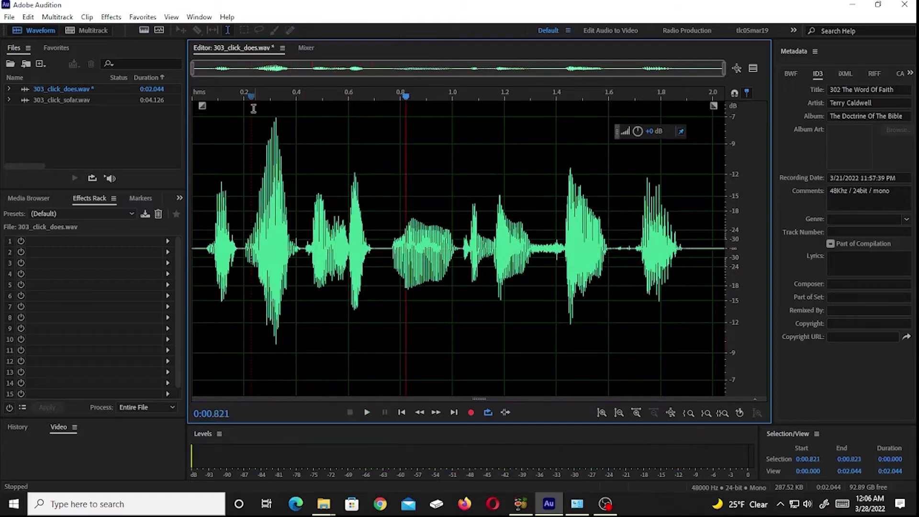
{"action": "left_click", "coordinate": [242, 95]}
{"action": "key", "text": "space"}
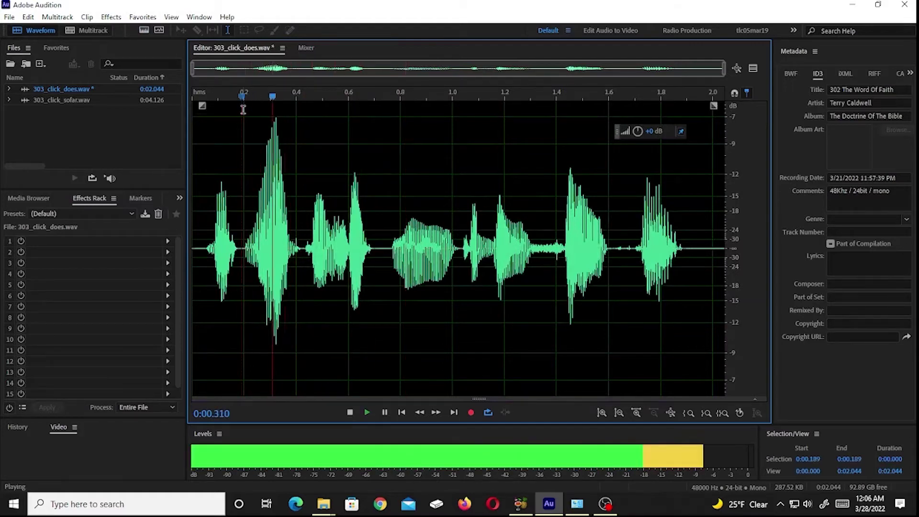
{"action": "key", "text": "space"}
{"action": "left_click", "coordinate": [242, 95]}
{"action": "key", "text": "space"}
{"action": "key", "text": "space"}
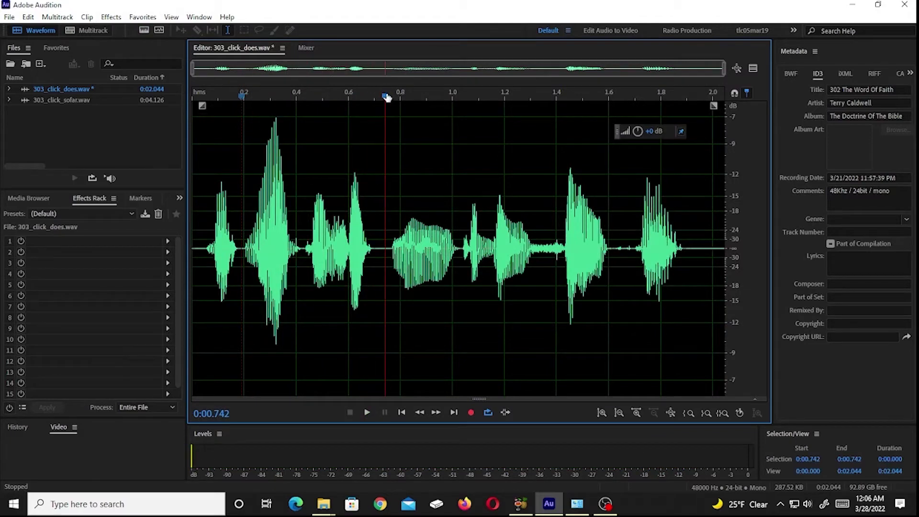
{"action": "left_click_drag", "start_coordinate": [384, 95], "coordinate": [297, 98]}
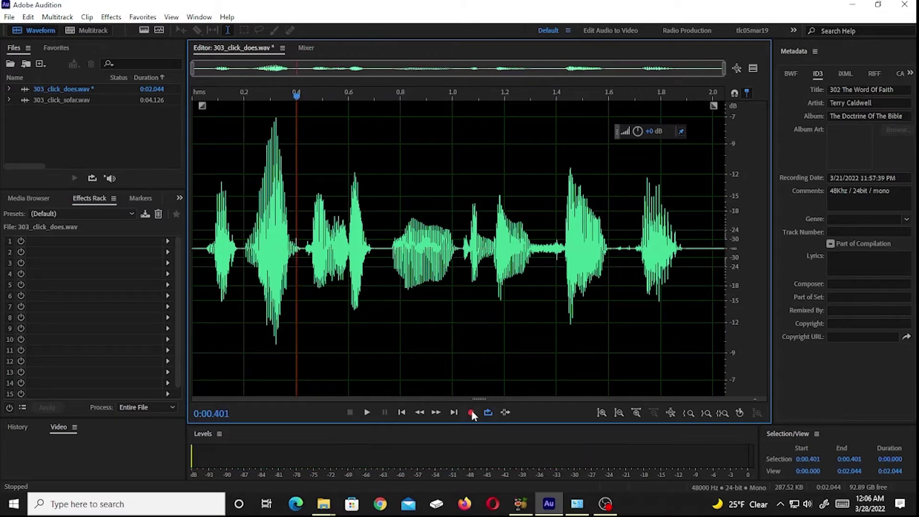
Expand the spectral frequency display over the whole waveform and play the audio from about 0.19 s.
{"action": "left_click_drag", "start_coordinate": [481, 397], "coordinate": [486, 103]}
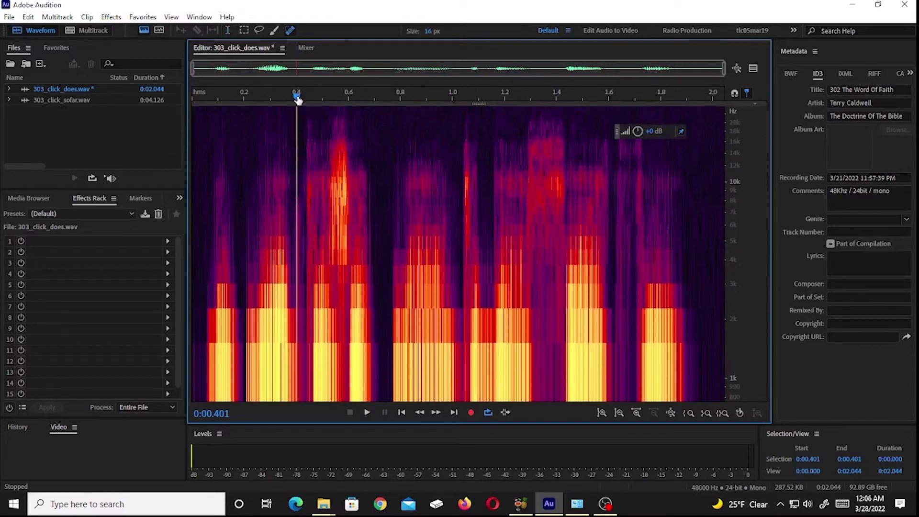
{"action": "left_click_drag", "start_coordinate": [297, 98], "coordinate": [243, 96]}
{"action": "key", "text": "space"}
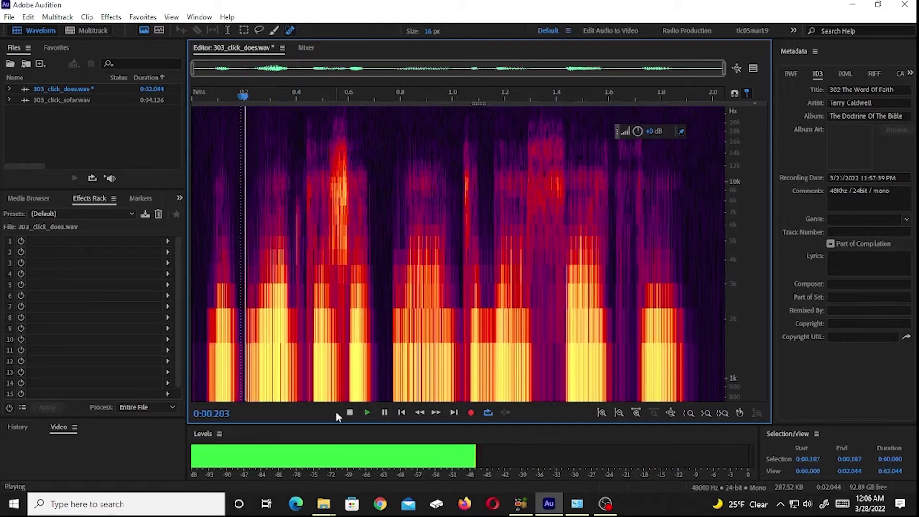
{"action": "key", "text": "space"}
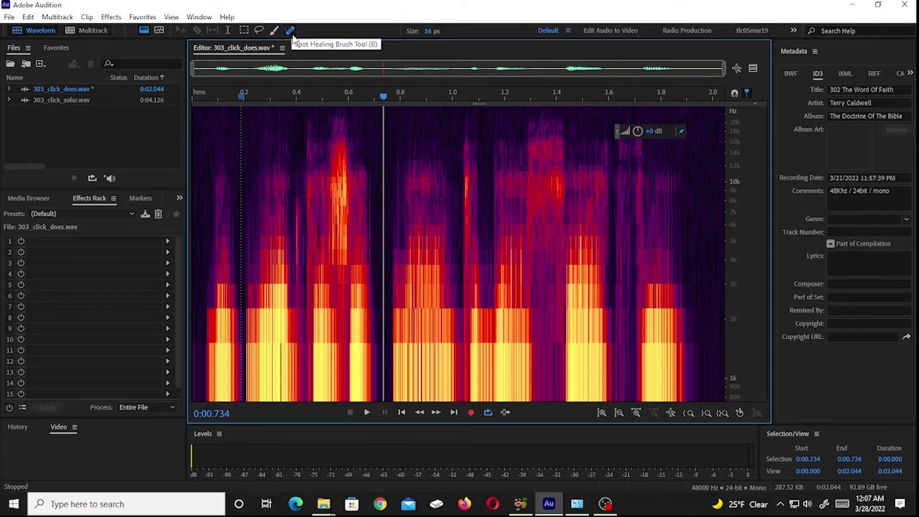
Heal the click near 0.4 s with a 17 px Spot Healing Brush stroke from the high frequencies down to about 2.5 kHz.
{"action": "left_click_drag", "start_coordinate": [385, 100], "coordinate": [263, 103]}
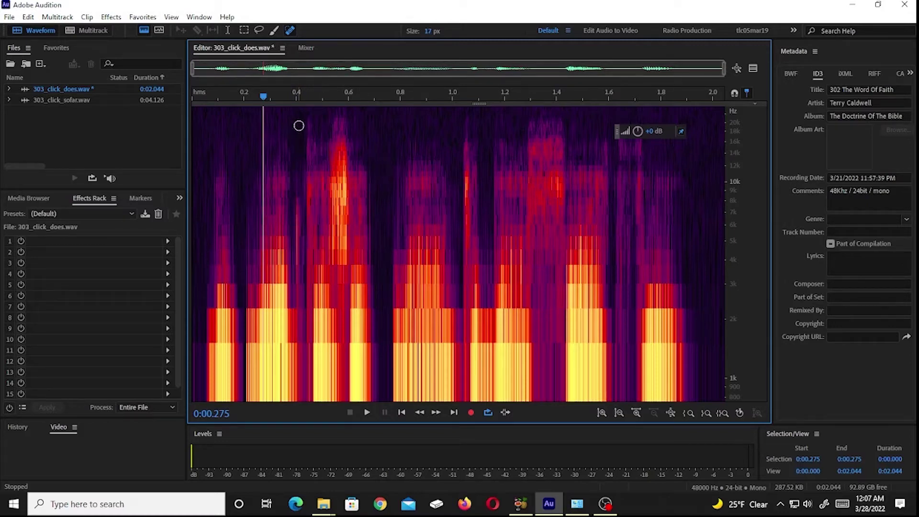
{"action": "left_click_drag", "start_coordinate": [297, 125], "coordinate": [289, 303]}
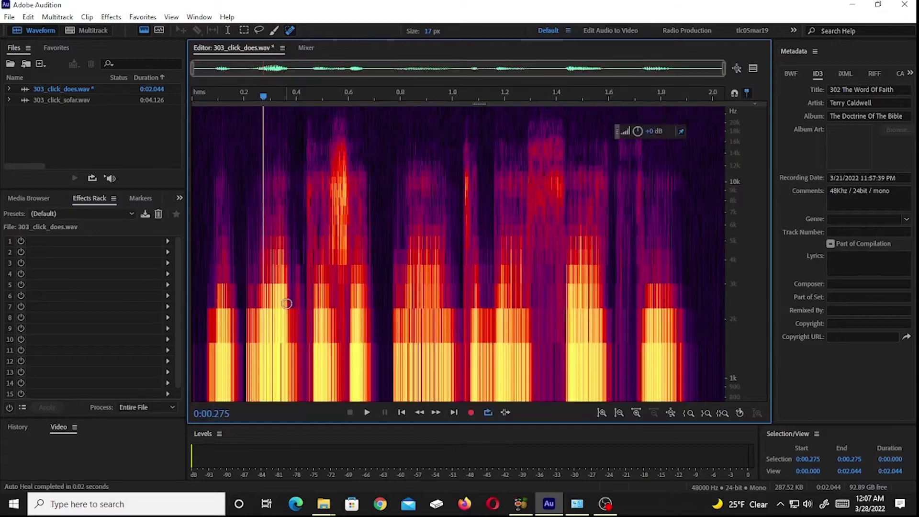
Play back the healed section several times from about 0.1 s to check the repair.
{"action": "left_click", "coordinate": [211, 96]}
{"action": "key", "text": "space"}
{"action": "key", "text": "space"}
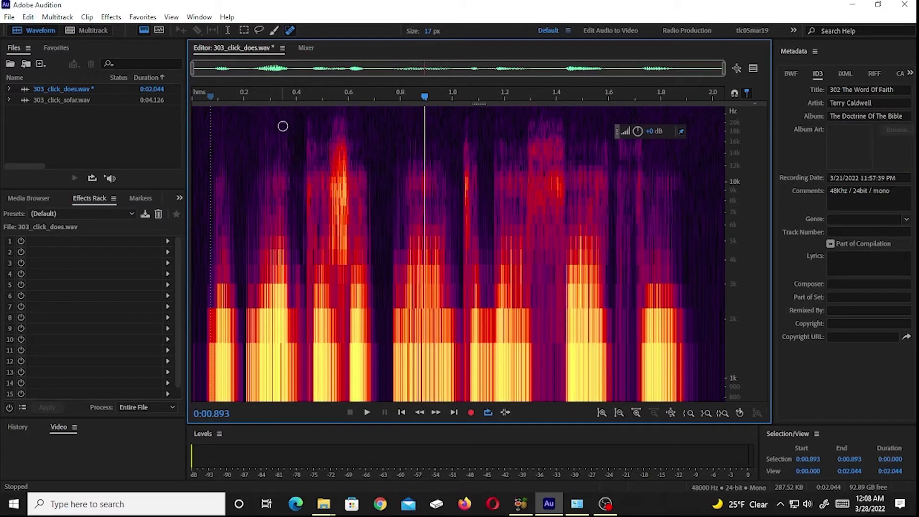
{"action": "left_click", "coordinate": [224, 96]}
{"action": "key", "text": "space"}
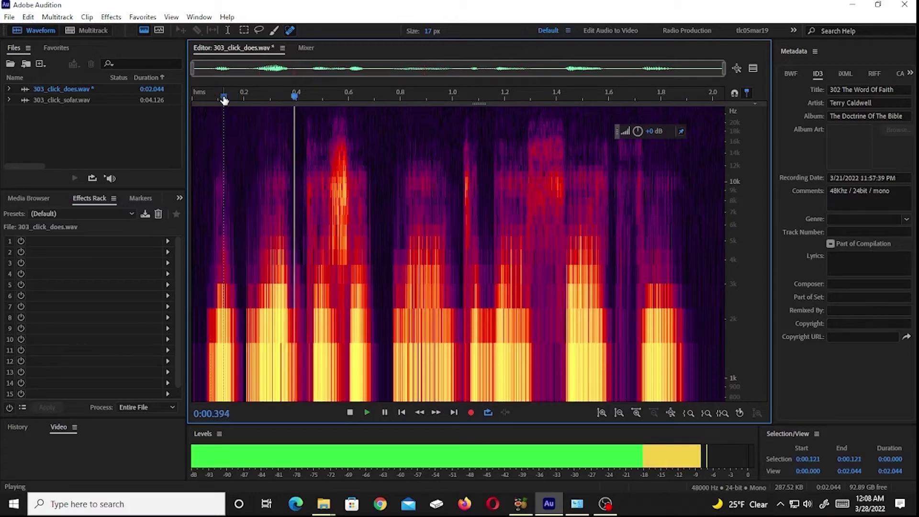
{"action": "left_click", "coordinate": [223, 97]}
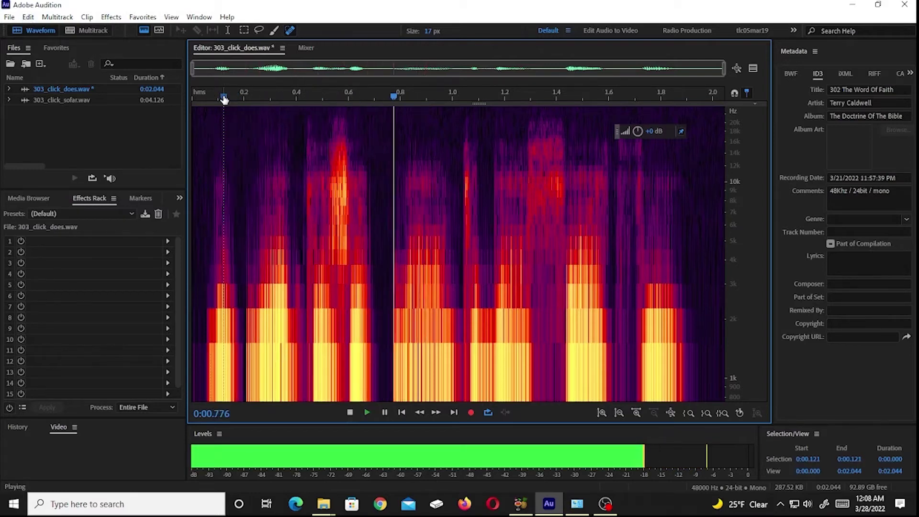
{"action": "key", "text": "space"}
{"action": "left_click", "coordinate": [216, 96]}
{"action": "key", "text": "space"}
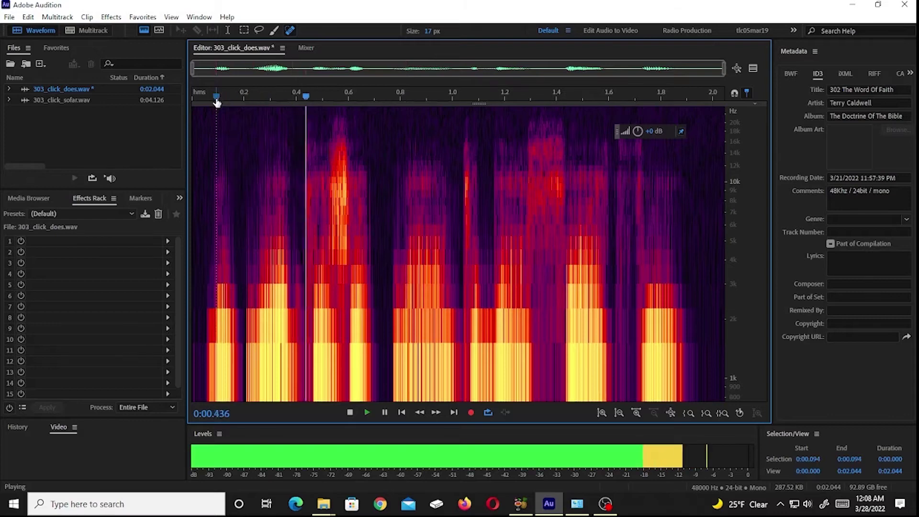
Replay the opening words repeatedly from between about 0.06 and 0.09 s to listen for any remaining click.
{"action": "key", "text": "space"}
{"action": "left_click", "coordinate": [211, 98]}
{"action": "key", "text": "space"}
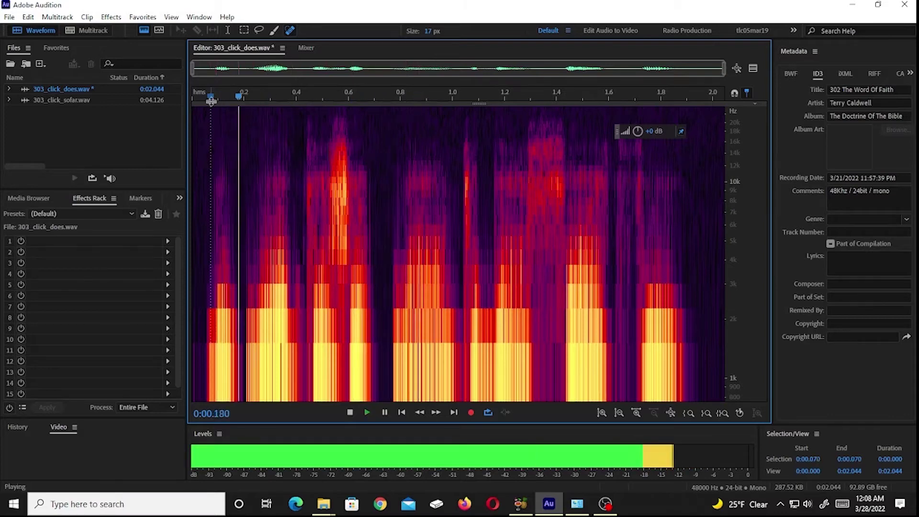
{"action": "key", "text": "space"}
{"action": "left_click", "coordinate": [207, 95]}
{"action": "key", "text": "space"}
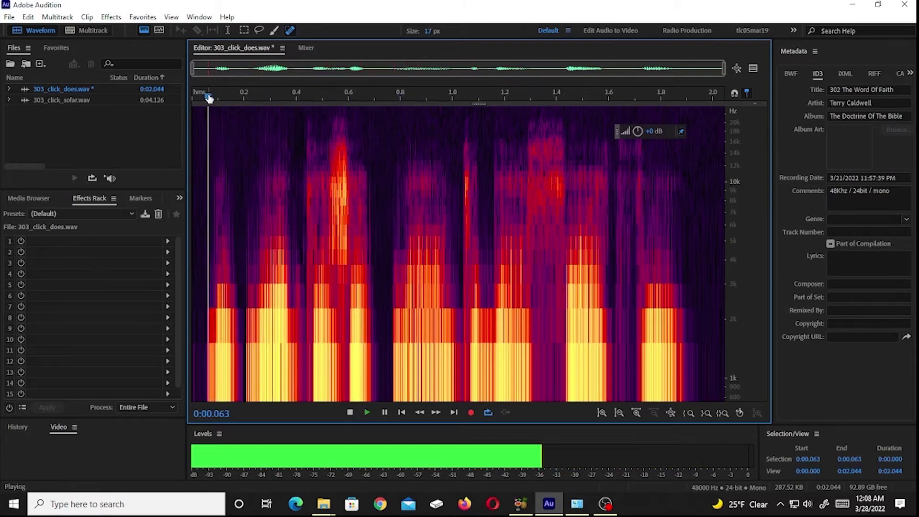
{"action": "key", "text": "space"}
{"action": "left_click", "coordinate": [210, 97]}
{"action": "key", "text": "space"}
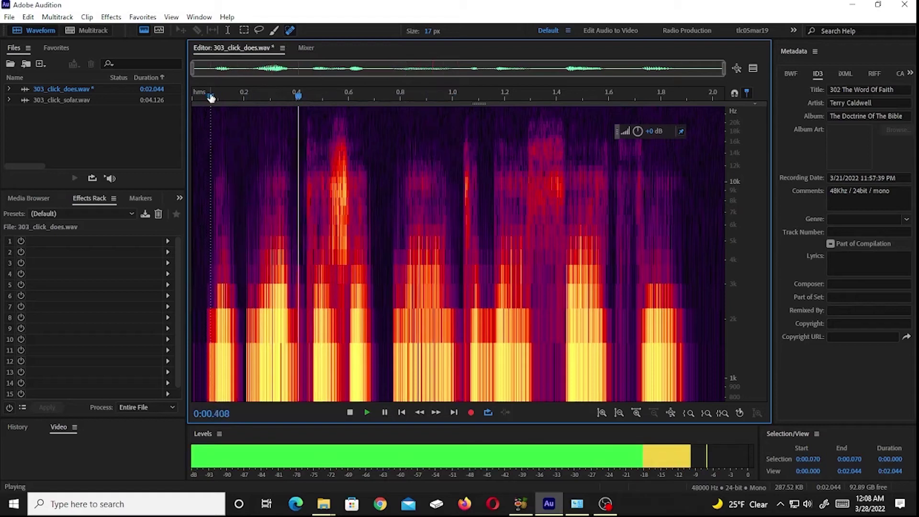
{"action": "key", "text": "space"}
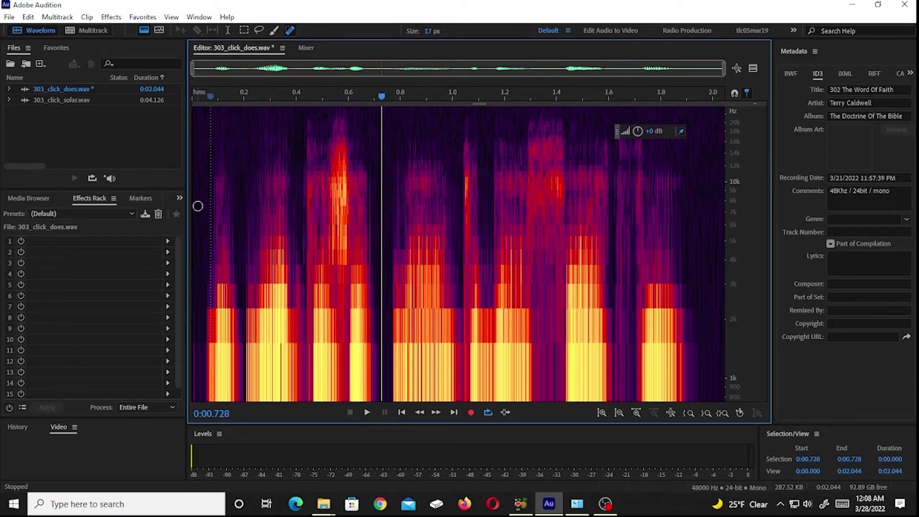
Undo the last heal in 303_click_does.wav and switch the editor to 303_click_sofar.wav.
{"action": "left_click", "coordinate": [26, 20]}
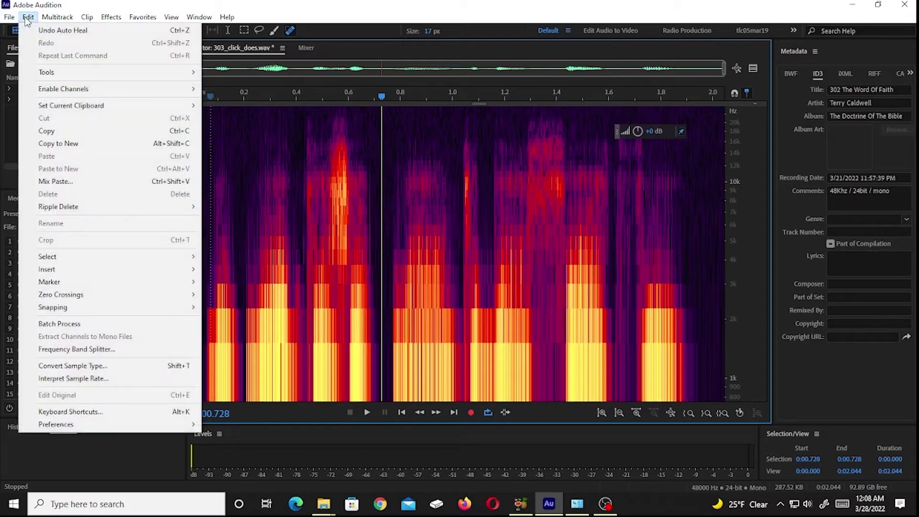
{"action": "left_click", "coordinate": [54, 31]}
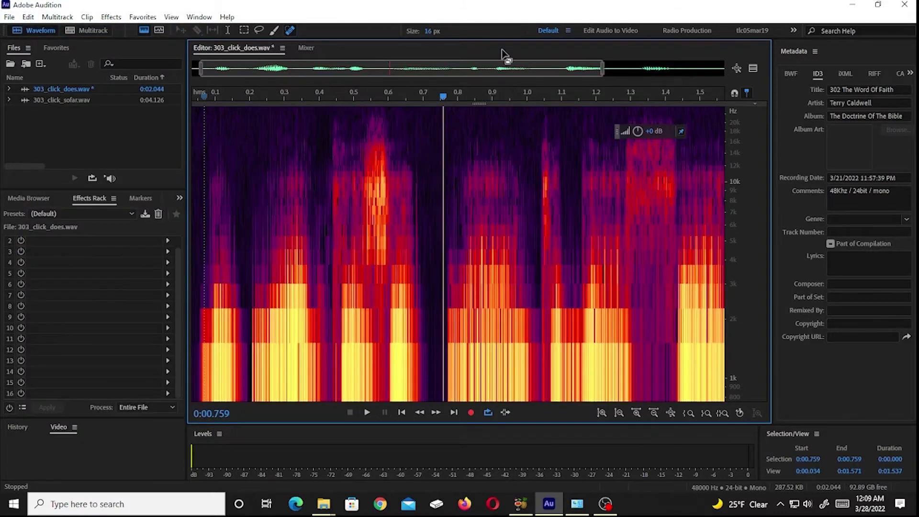
{"action": "left_click", "coordinate": [282, 48]}
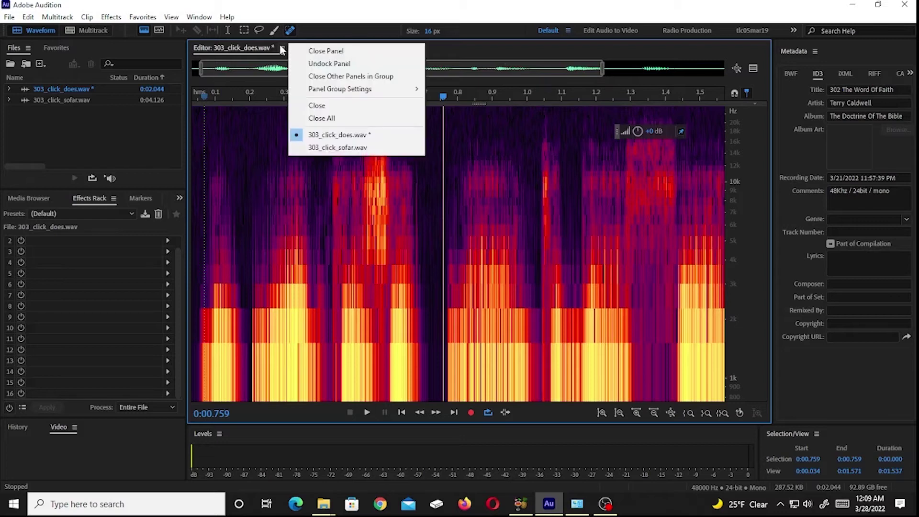
{"action": "left_click", "coordinate": [337, 147]}
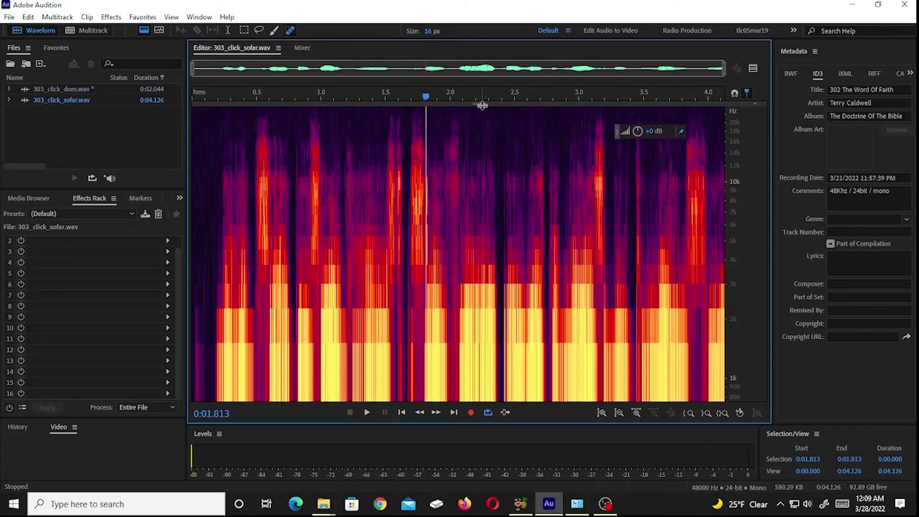
Expand the waveform over the spectral display and play the audio from about 0.44 s and again from about 1.3 s.
{"action": "left_click_drag", "start_coordinate": [479, 103], "coordinate": [477, 399]}
{"action": "left_click", "coordinate": [248, 240]}
{"action": "key", "text": "space"}
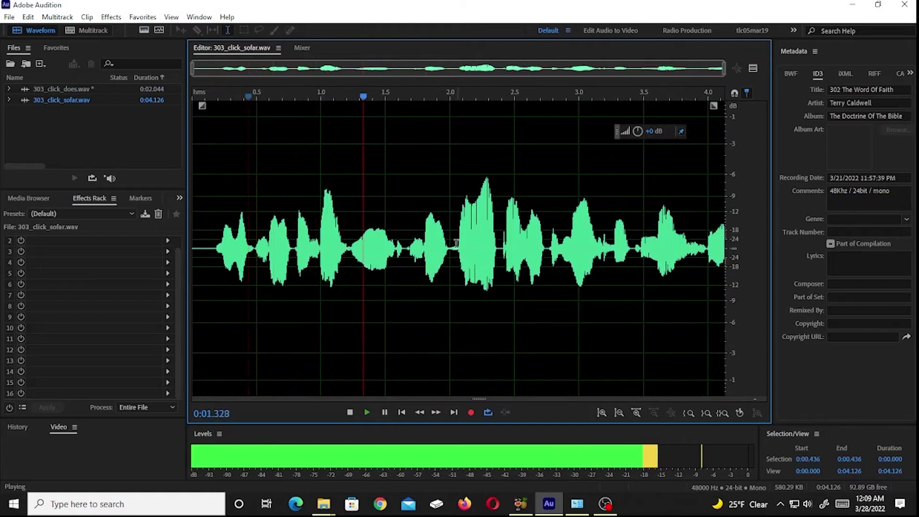
{"action": "key", "text": "space"}
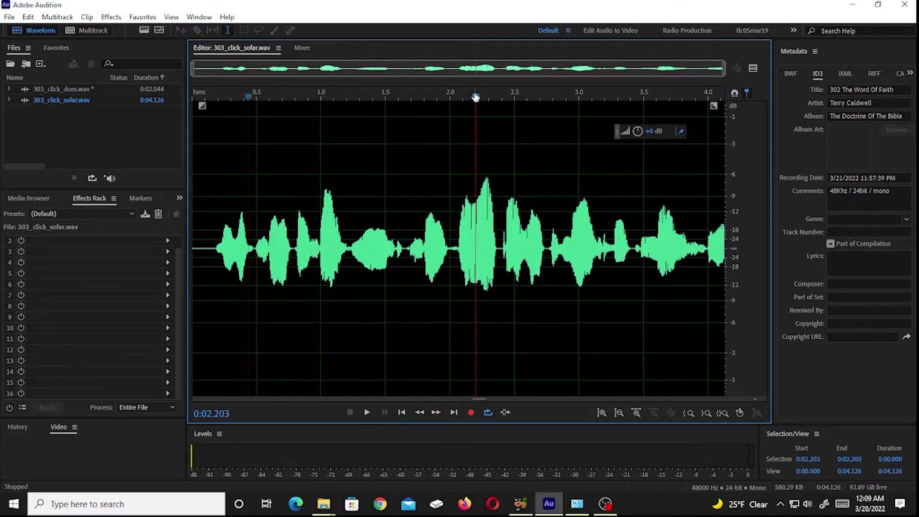
{"action": "left_click_drag", "start_coordinate": [476, 97], "coordinate": [361, 97]}
{"action": "key", "text": "space"}
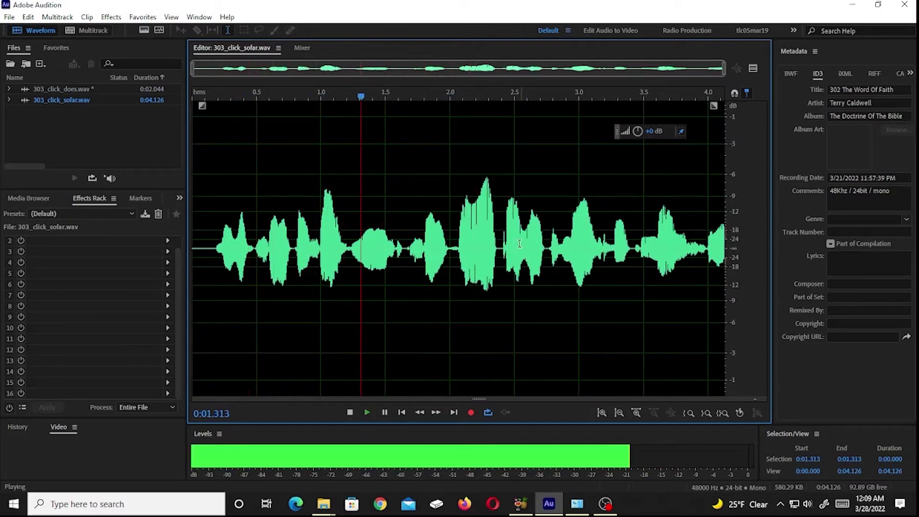
{"action": "key", "text": "space"}
Magnify the waveform's amplitude and play the audio from about 0.85 s to locate the click.
{"action": "left_click", "coordinate": [399, 268]}
{"action": "key", "text": "alt+equal"}
{"action": "key", "text": "alt+equal"}
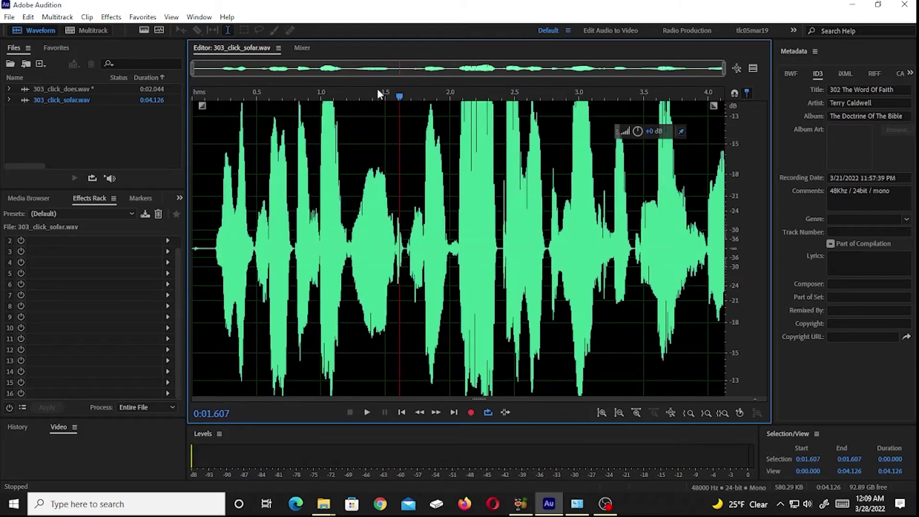
{"action": "left_click_drag", "start_coordinate": [399, 97], "coordinate": [302, 97]}
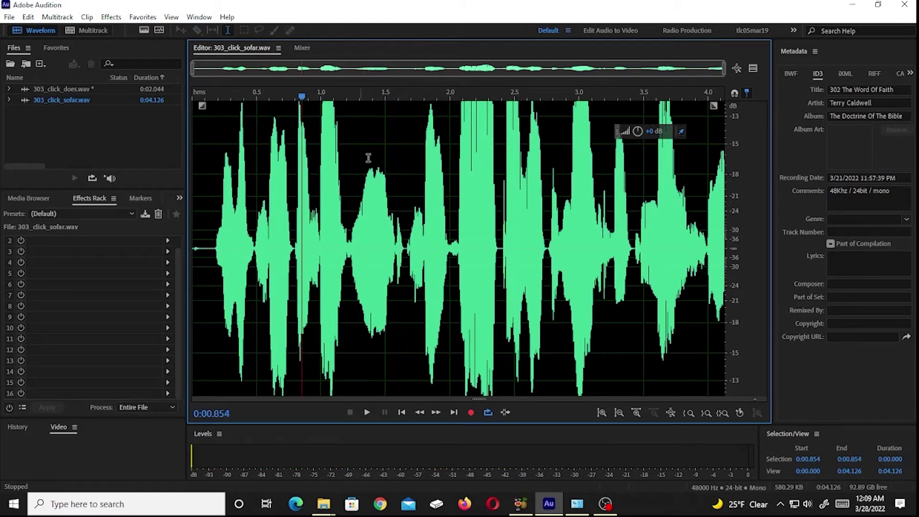
{"action": "key", "text": "space"}
{"action": "key", "text": "space"}
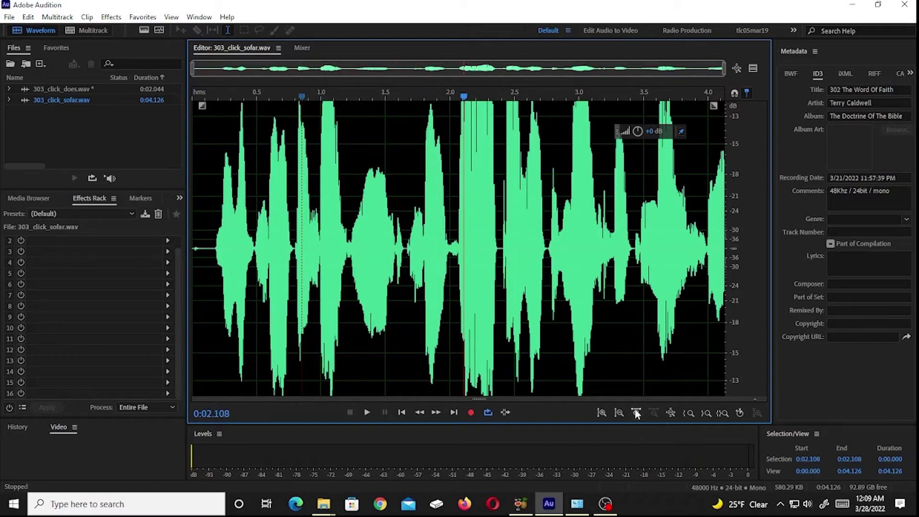
Restore the full amplitude view of the waveform and place the playhead at about 1.74 s.
{"action": "left_click", "coordinate": [618, 412]}
{"action": "left_click", "coordinate": [619, 412]}
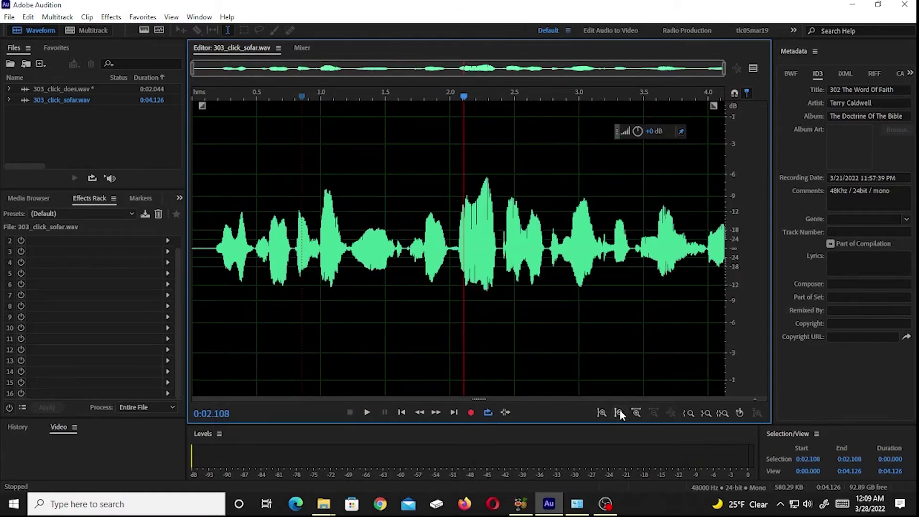
{"action": "left_click", "coordinate": [602, 413]}
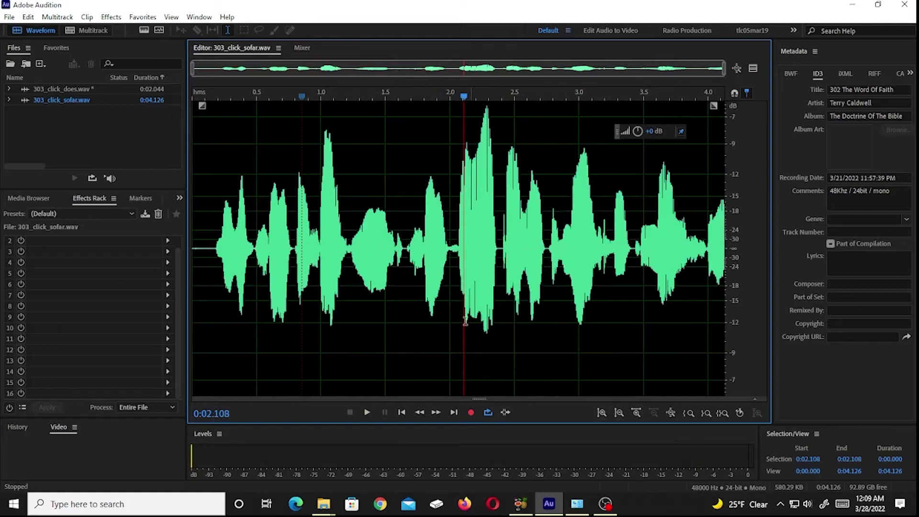
{"action": "left_click", "coordinate": [619, 413]}
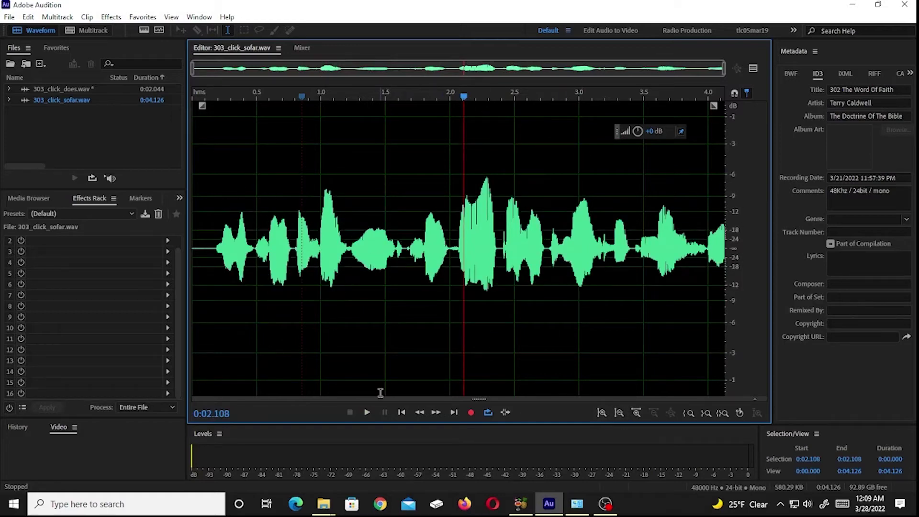
{"action": "left_click_drag", "start_coordinate": [464, 96], "coordinate": [415, 102]}
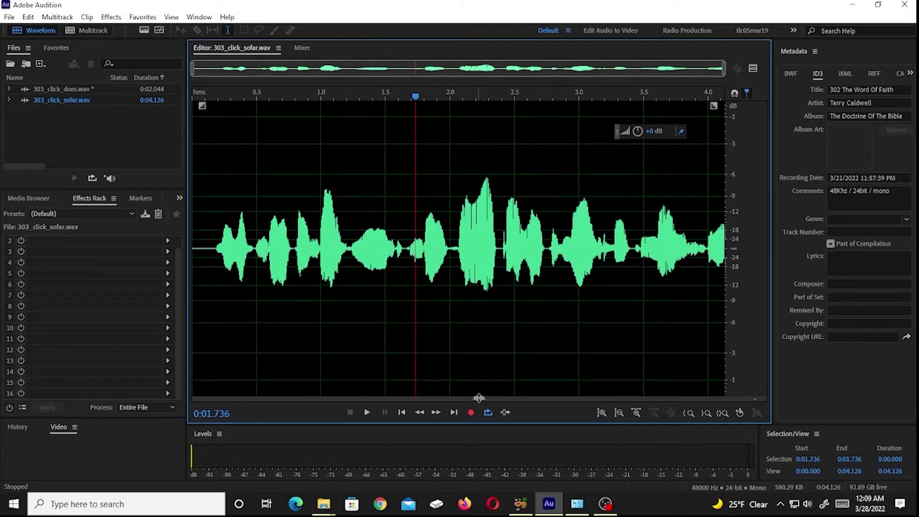
Expand the spectral frequency display over the whole waveform and play the audio from about 0.5 s.
{"action": "left_click_drag", "start_coordinate": [479, 398], "coordinate": [447, 47]}
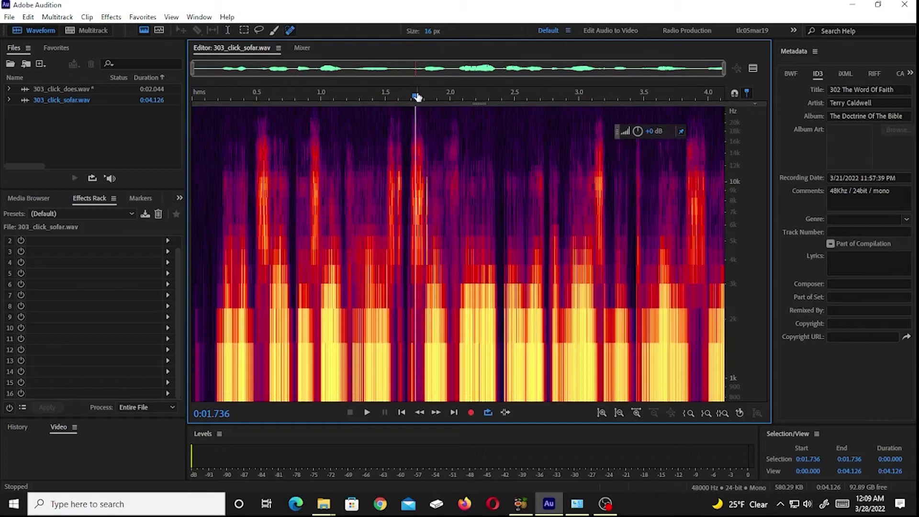
{"action": "left_click_drag", "start_coordinate": [418, 97], "coordinate": [257, 95]}
{"action": "key", "text": "space"}
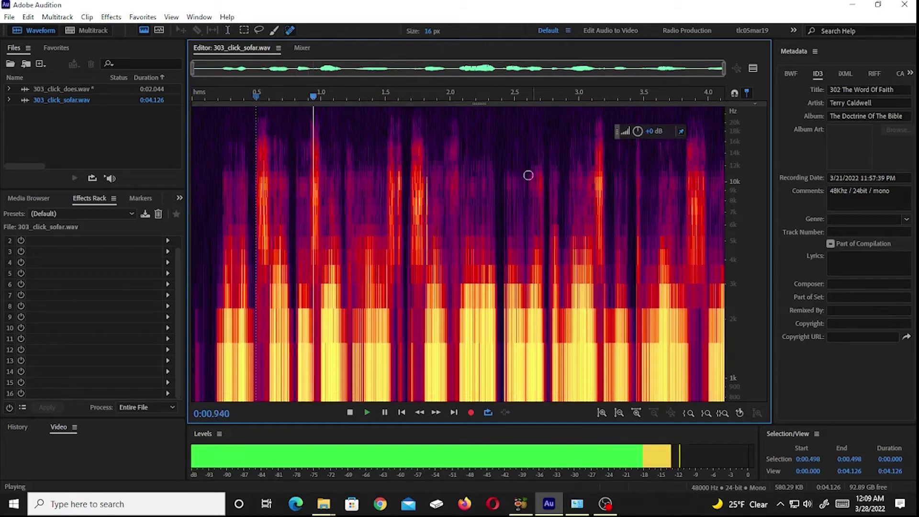
{"action": "key", "text": "space"}
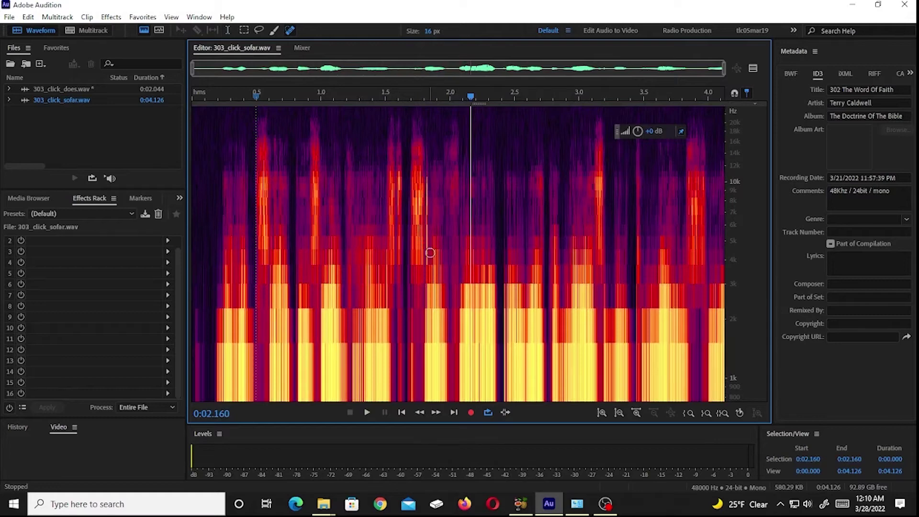
Heal the click near 1.8 s with a 16 px Spot Healing Brush stroke from about 18 to 3.5 kHz, and play it back.
{"action": "key", "text": "equal"}
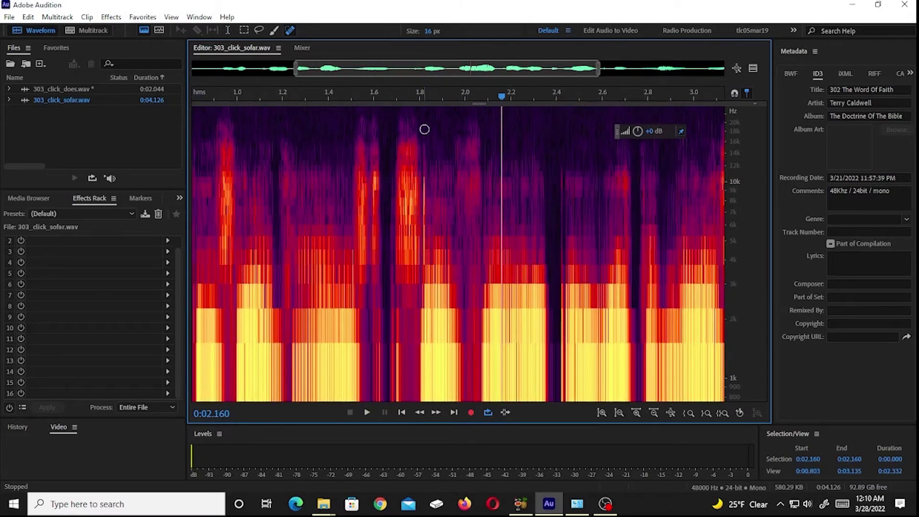
{"action": "left_click_drag", "start_coordinate": [425, 129], "coordinate": [427, 272]}
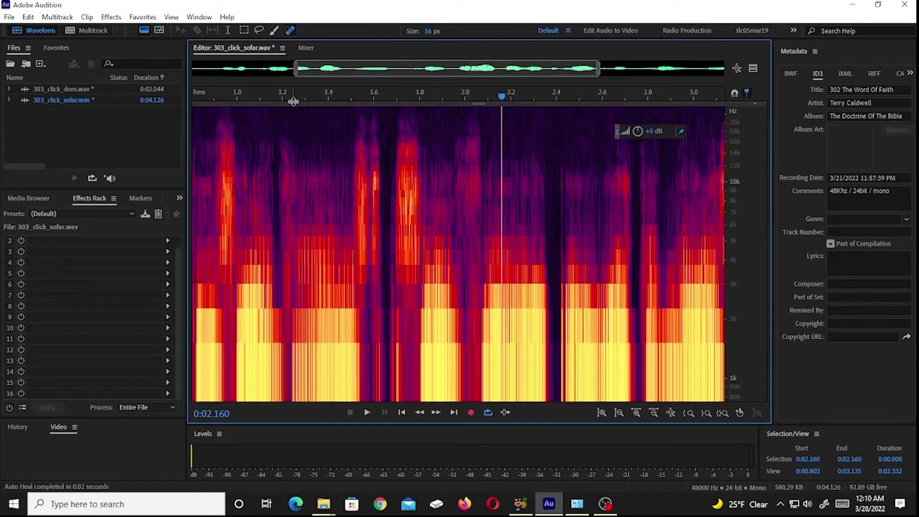
{"action": "left_click", "coordinate": [288, 97]}
{"action": "key", "text": "space"}
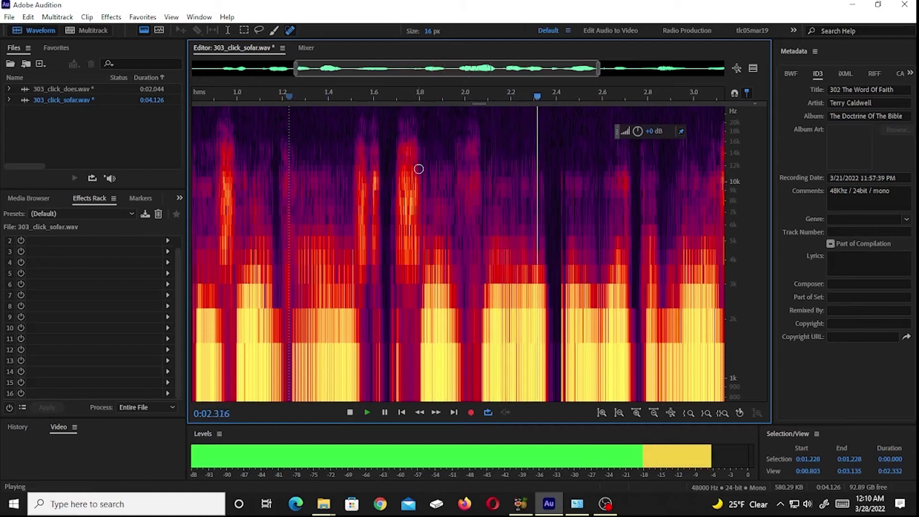
{"action": "key", "text": "space"}
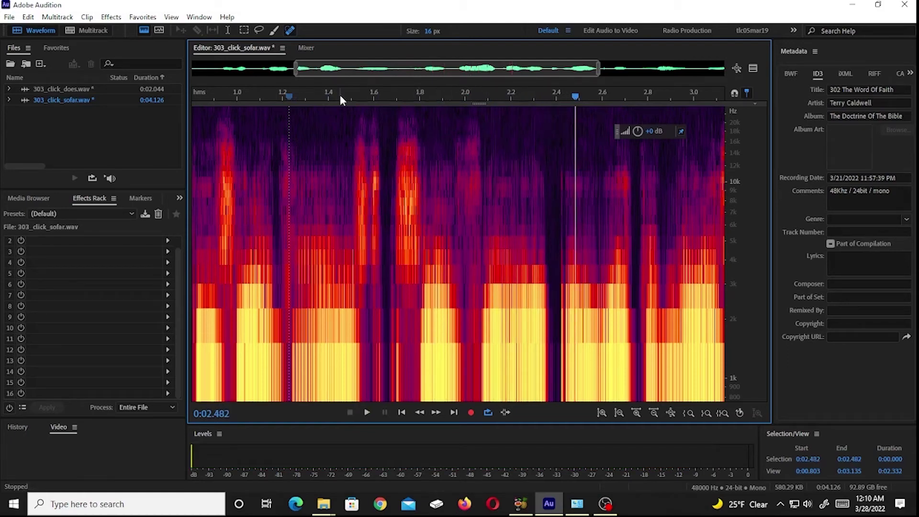
Undo the heal near 1.8 s, play the untreated audio from about 1.4 s for comparison, and redo the heal.
{"action": "left_click", "coordinate": [28, 17]}
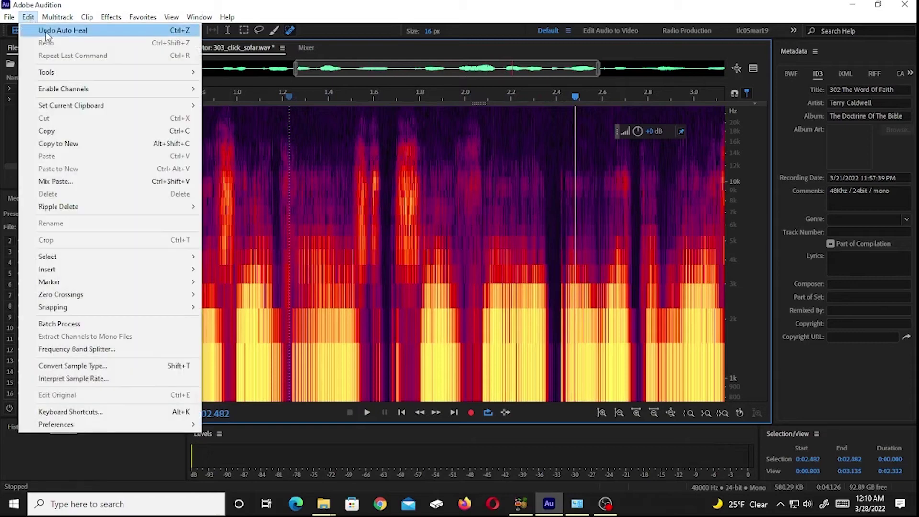
{"action": "left_click", "coordinate": [44, 29]}
{"action": "key", "text": "space"}
{"action": "key", "text": "space"}
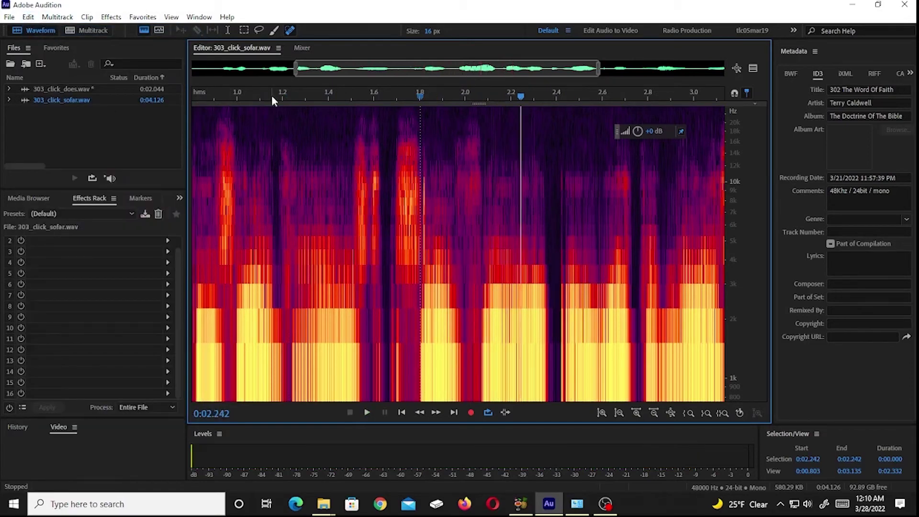
{"action": "left_click", "coordinate": [320, 90]}
{"action": "key", "text": "space"}
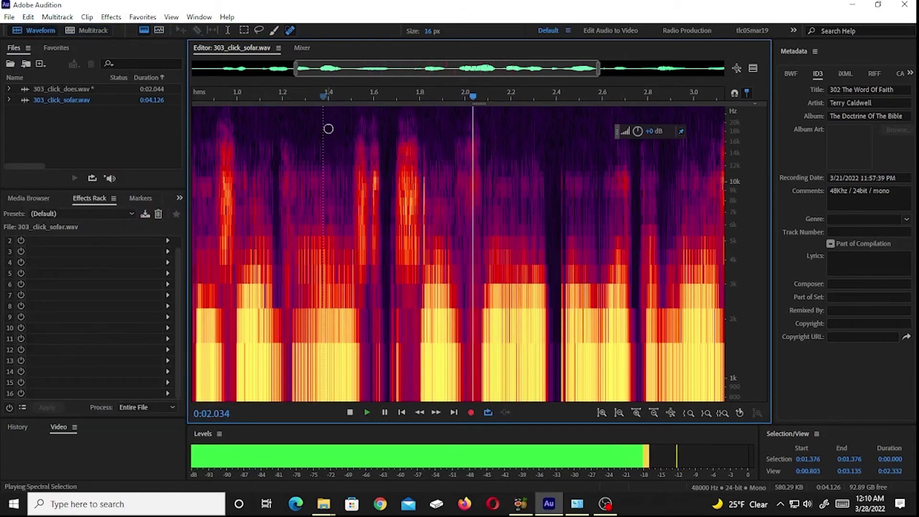
{"action": "key", "text": "space"}
{"action": "left_click", "coordinate": [29, 17]}
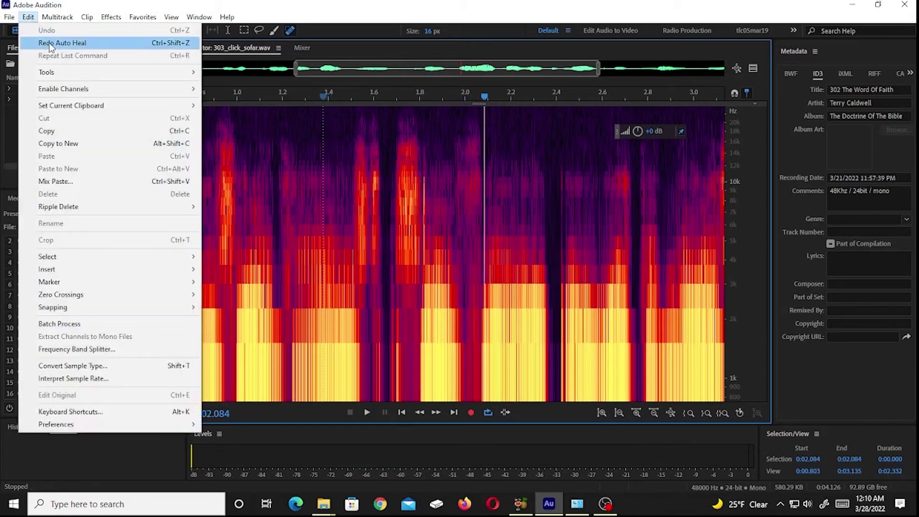
{"action": "left_click", "coordinate": [44, 40]}
Play the healed audio from about 1.48 s and again from about 1.33 s to check the repair.
{"action": "left_click", "coordinate": [346, 97]}
{"action": "key", "text": "space"}
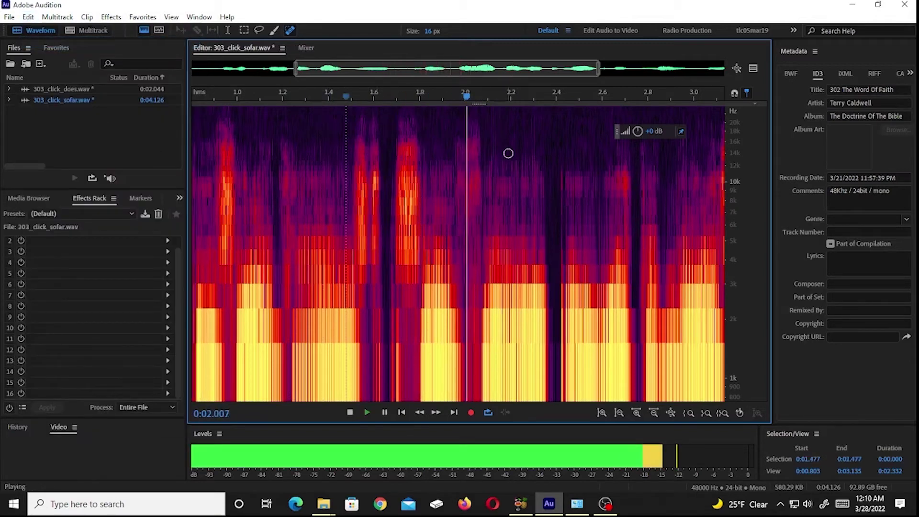
{"action": "key", "text": "space"}
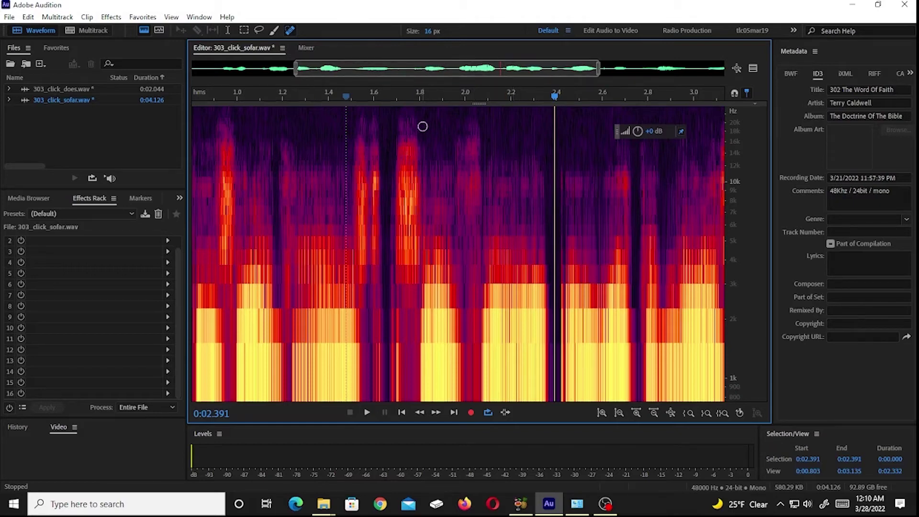
{"action": "left_click", "coordinate": [311, 98]}
{"action": "key", "text": "space"}
{"action": "key", "text": "space"}
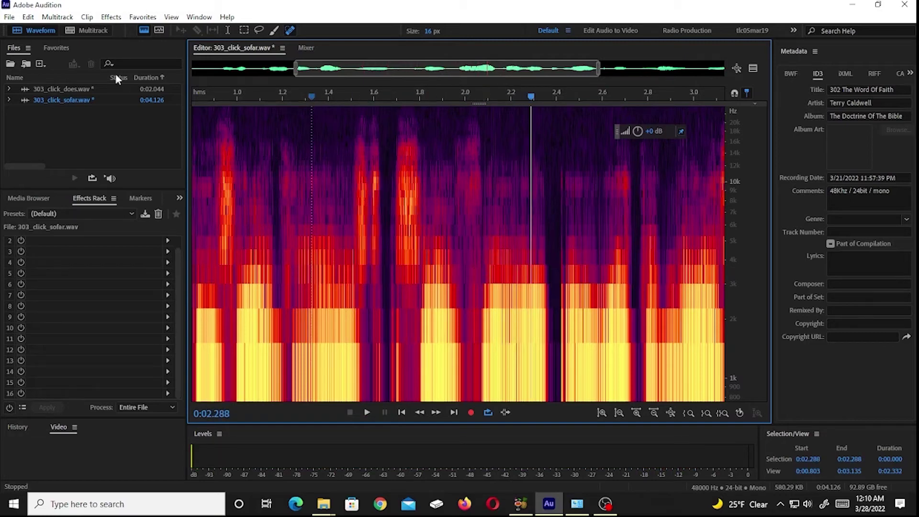
Start a new audio file and try a bit depth of 24 and 32 (float).
{"action": "left_click", "coordinate": [9, 16]}
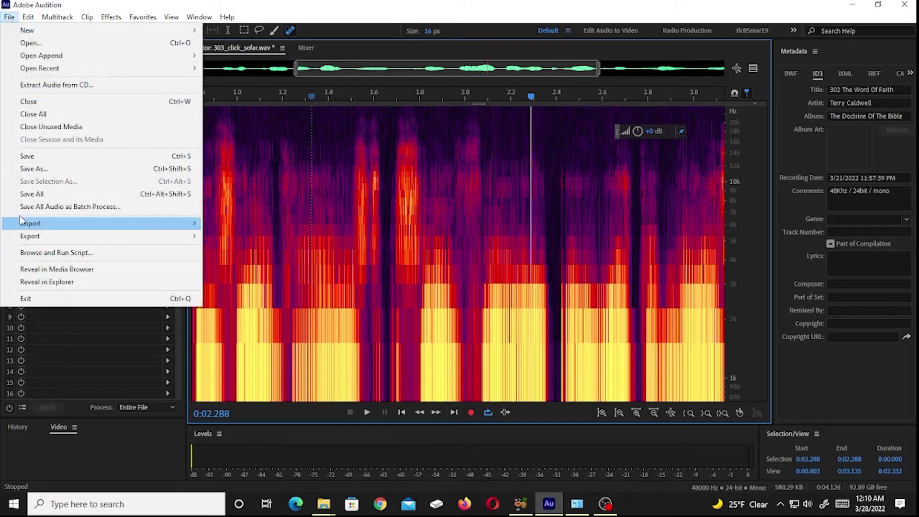
{"action": "key", "text": "ctrl+shift+n"}
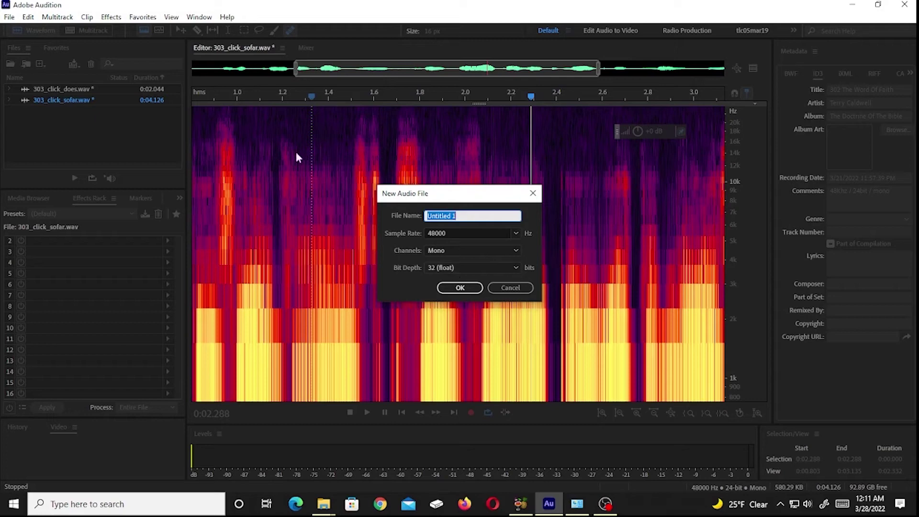
{"action": "left_click", "coordinate": [516, 267]}
{"action": "left_click", "coordinate": [459, 307]}
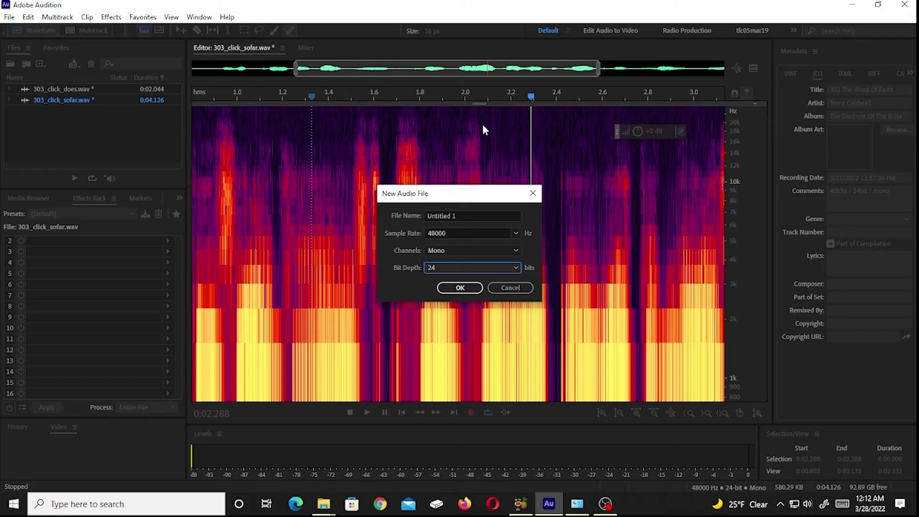
{"action": "left_click", "coordinate": [516, 266]}
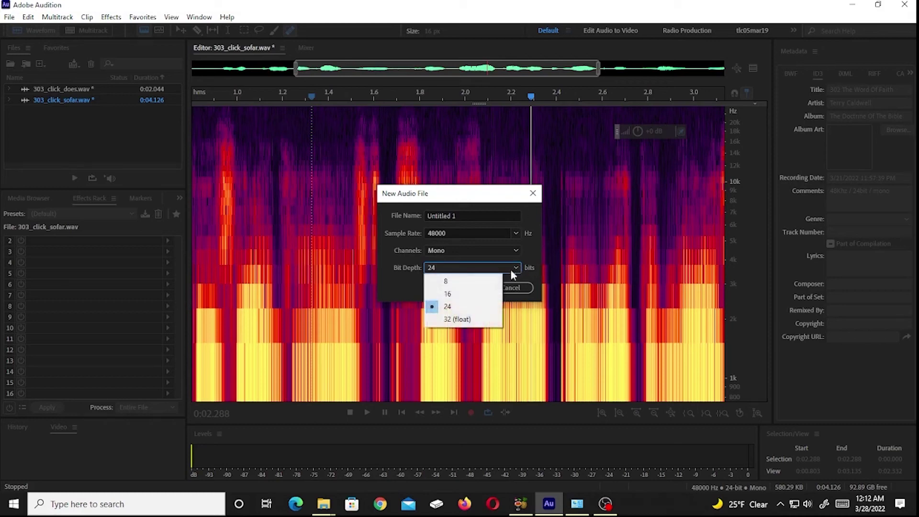
{"action": "left_click", "coordinate": [451, 318]}
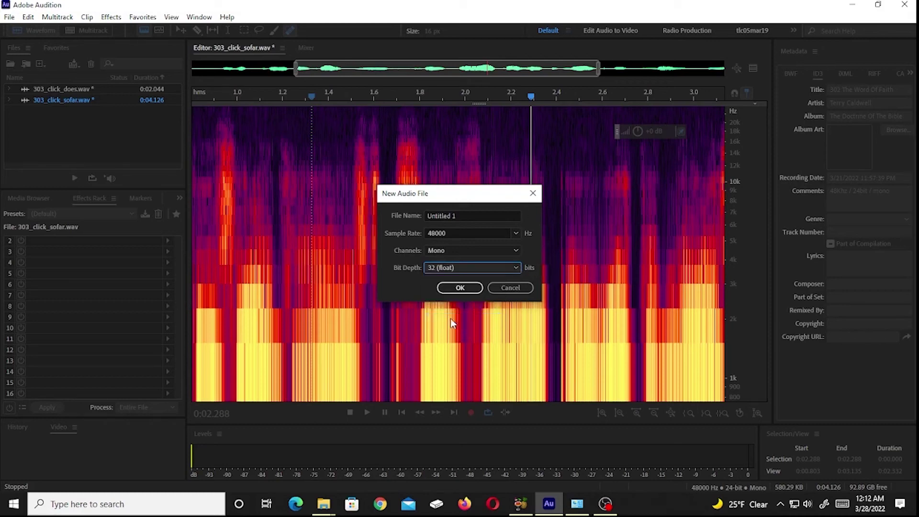
Set the new audio file's sample rate to 44100 Hz and its bit depth to 16.
{"action": "left_click", "coordinate": [515, 231]}
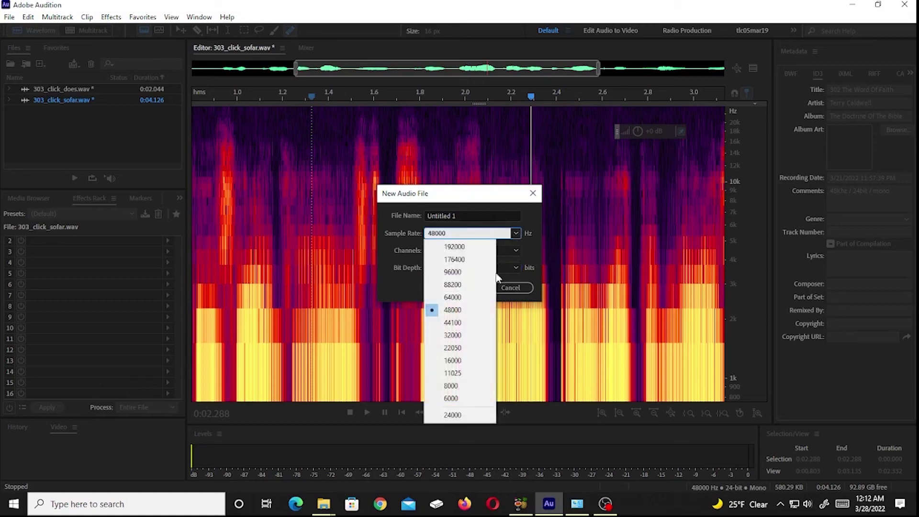
{"action": "left_click", "coordinate": [454, 323]}
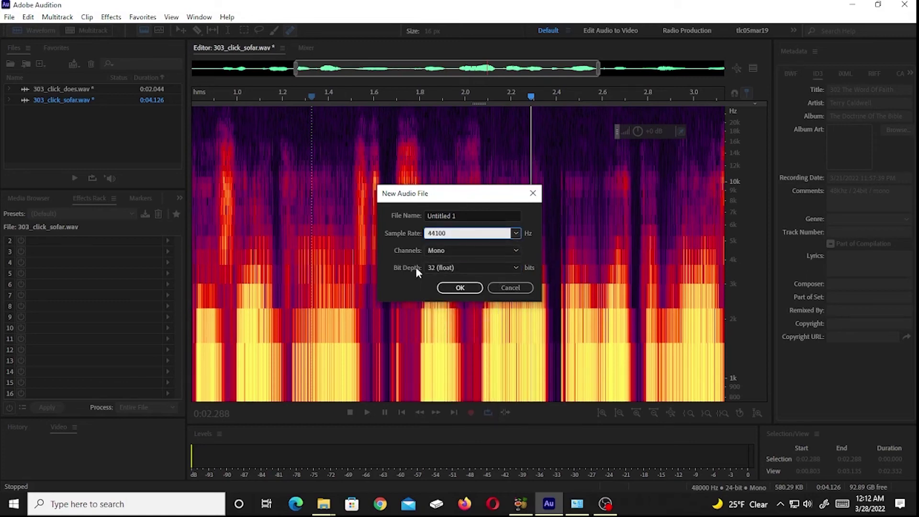
{"action": "left_click", "coordinate": [516, 249]}
{"action": "left_click", "coordinate": [515, 267]}
{"action": "left_click", "coordinate": [450, 291]}
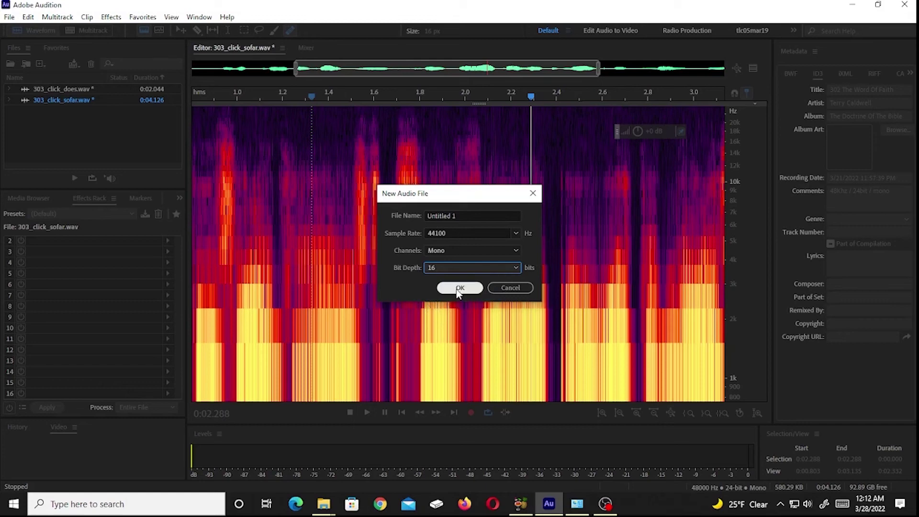
Set the new audio file to a 48000 Hz sample rate and 24-bit depth, and dismiss it without creating the file.
{"action": "left_click", "coordinate": [515, 231]}
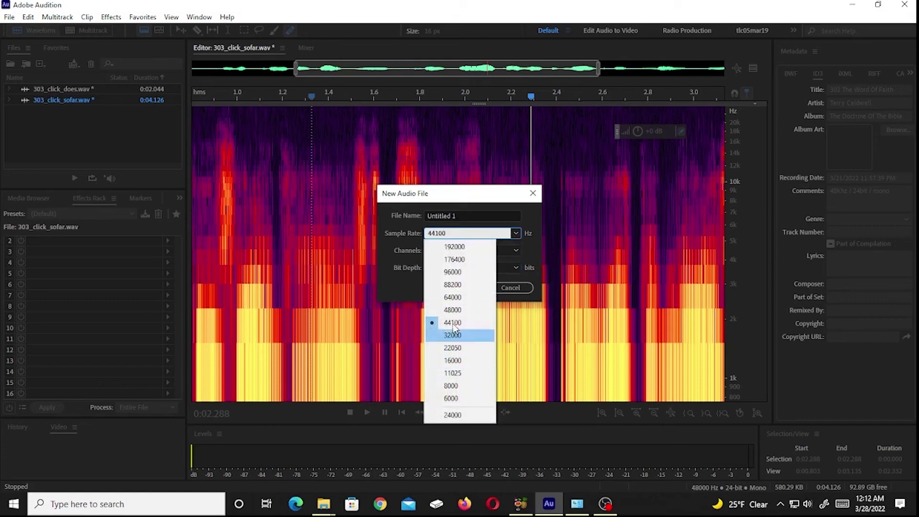
{"action": "left_click", "coordinate": [452, 310]}
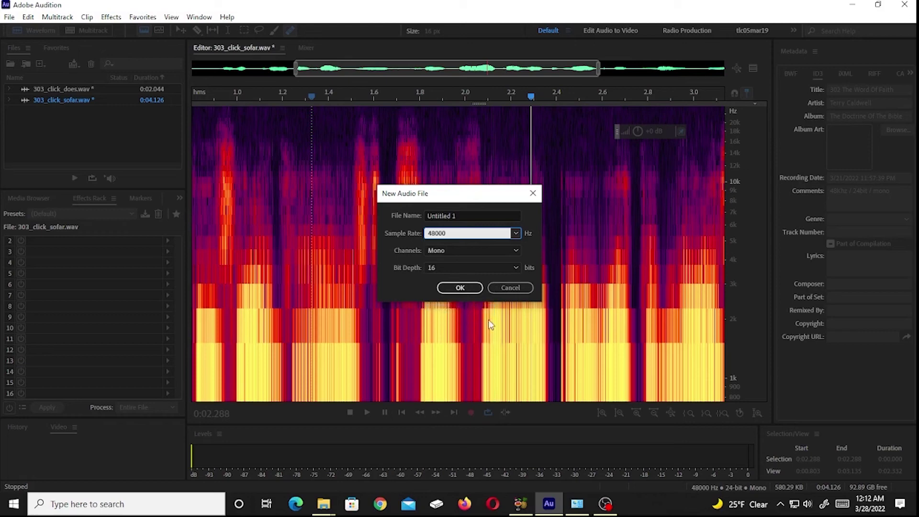
{"action": "left_click", "coordinate": [515, 266]}
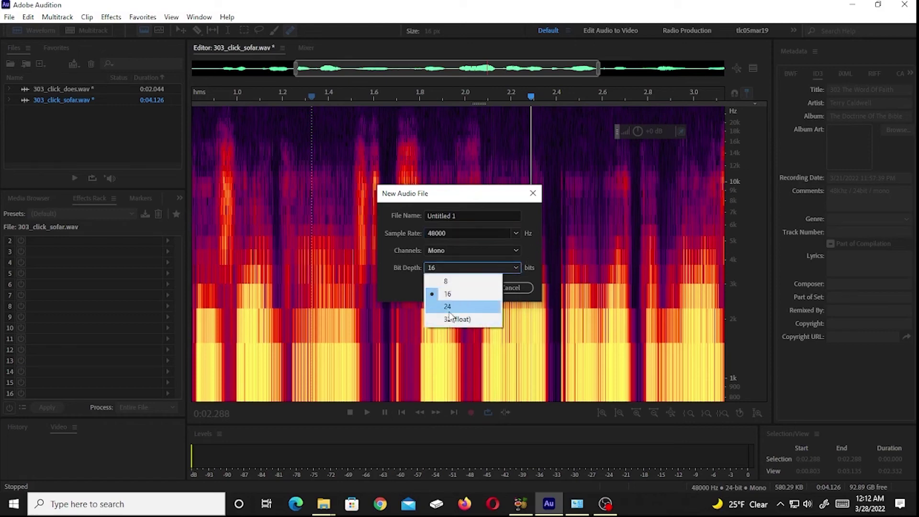
{"action": "left_click", "coordinate": [449, 310]}
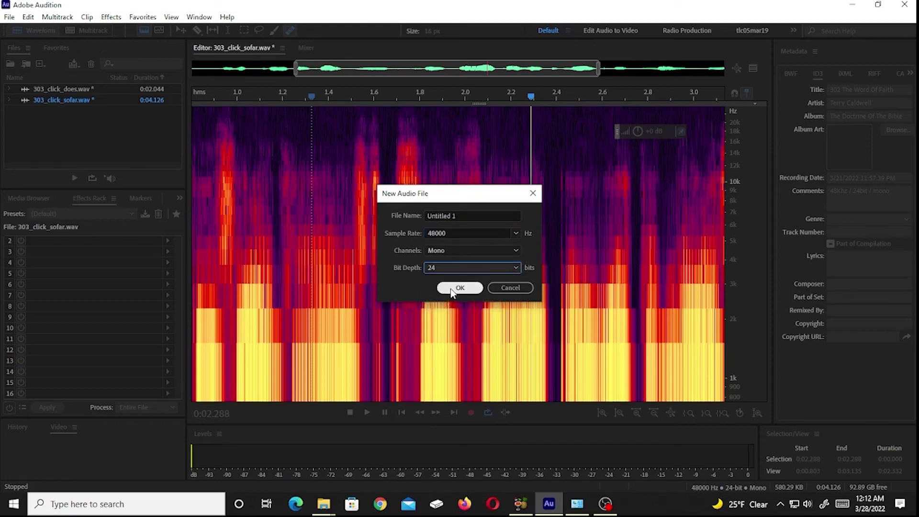
{"action": "left_click", "coordinate": [519, 288]}
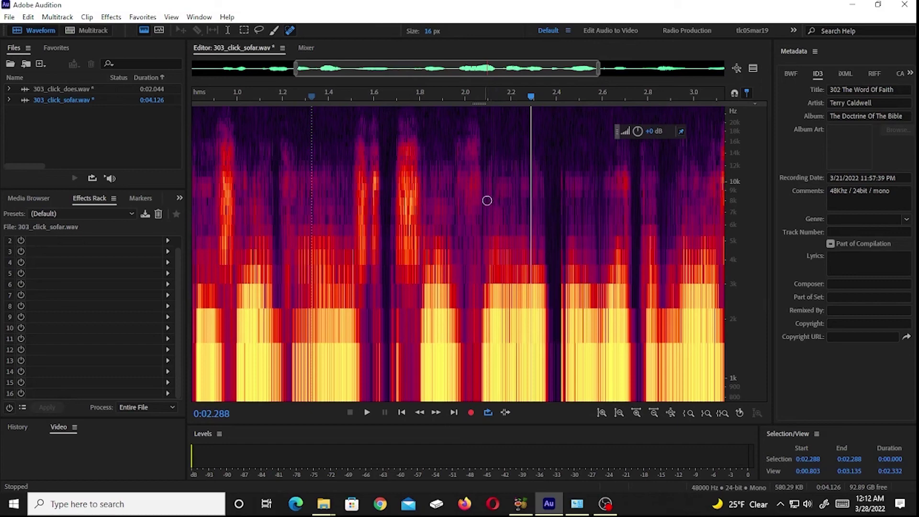
{"action": "scroll", "coordinate": [522, 172], "scroll_direction": "down", "scroll_amount": 3}
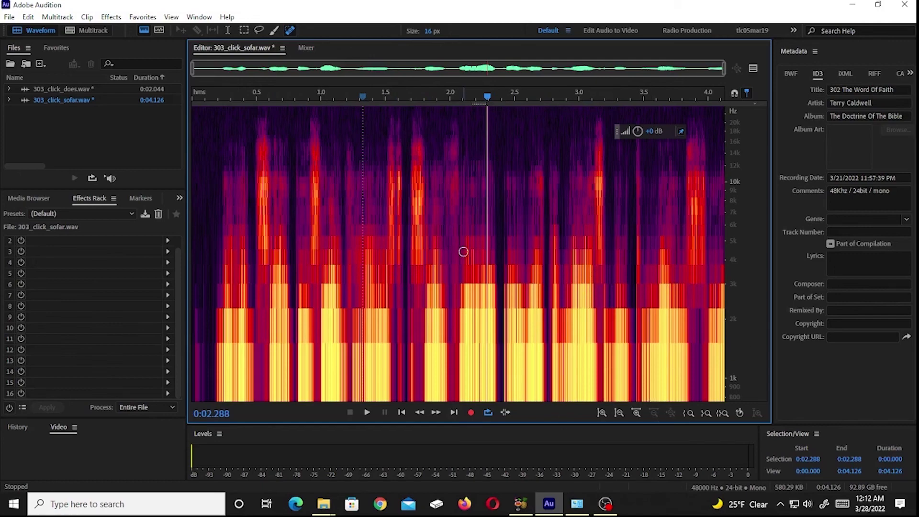
{"action": "scroll", "coordinate": [466, 271], "scroll_direction": "up", "scroll_amount": 5}
{"action": "scroll", "coordinate": [467, 271], "scroll_direction": "down", "scroll_amount": 5}
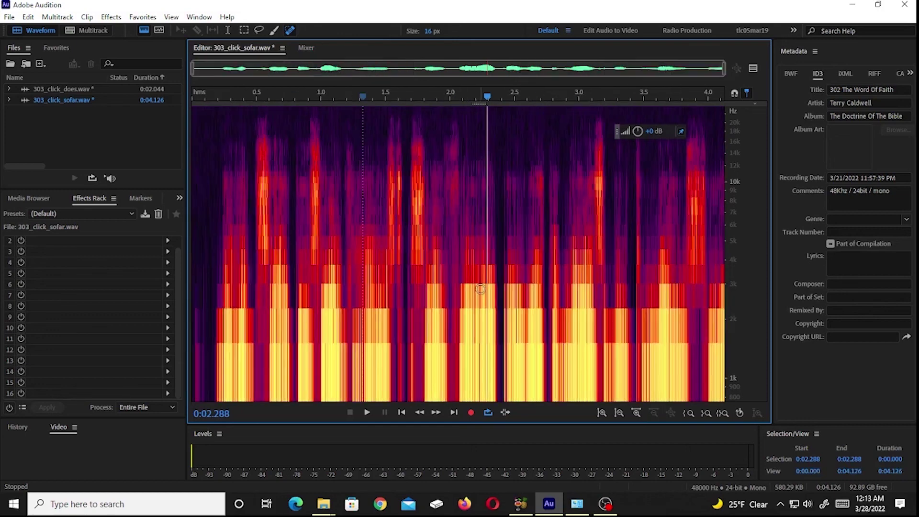